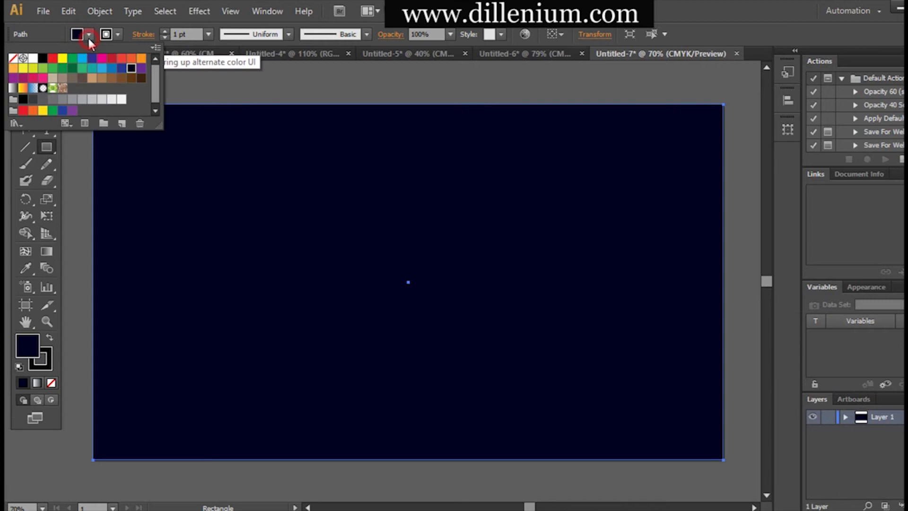
# Step: Deepen the navy background swatch's black value to K 95
pyautogui.doubleClick(131, 70)
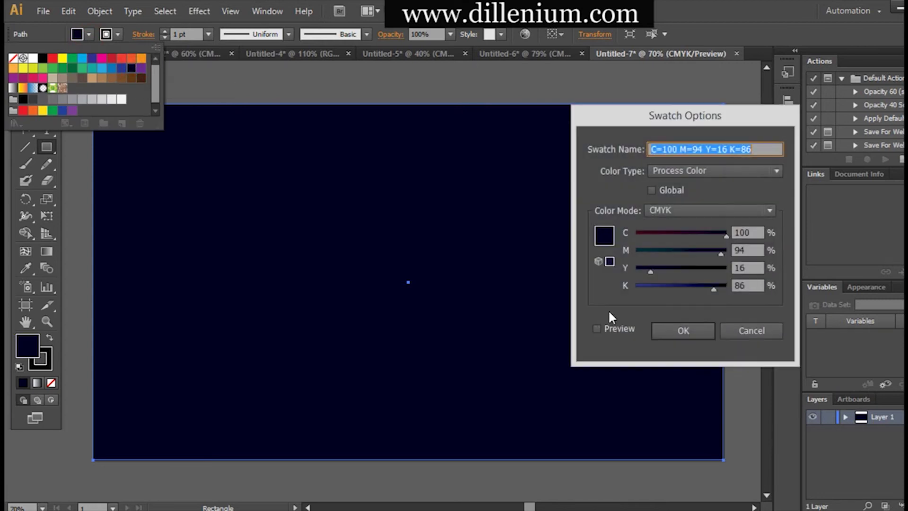
pyautogui.moveTo(714, 288); pyautogui.dragTo(721, 288)
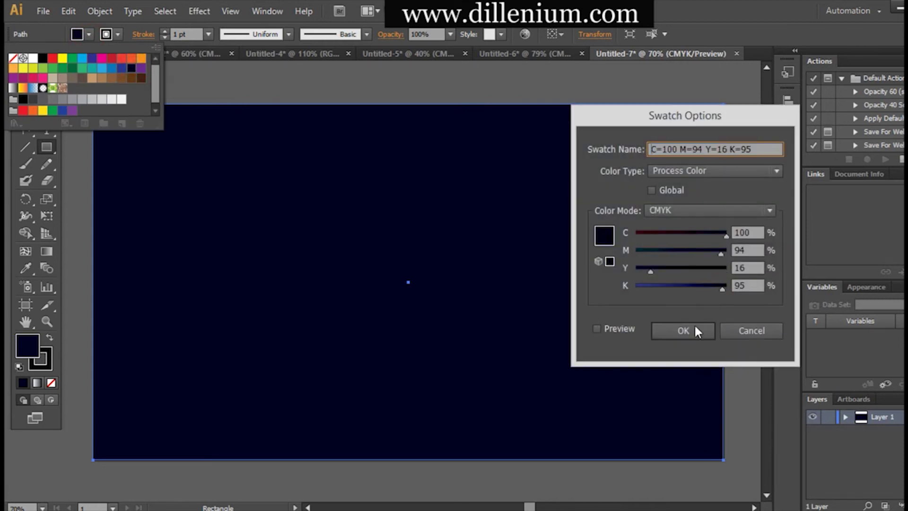
pyautogui.click(684, 332)
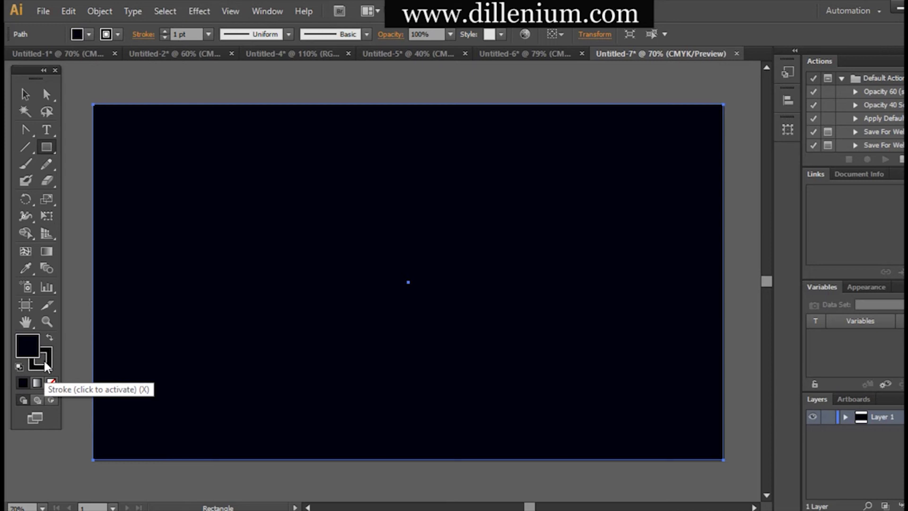
# Step: Set the background rectangle's stroke to None, then deselect it and close the Color panel
pyautogui.click(46, 367)
pyautogui.click(51, 383)
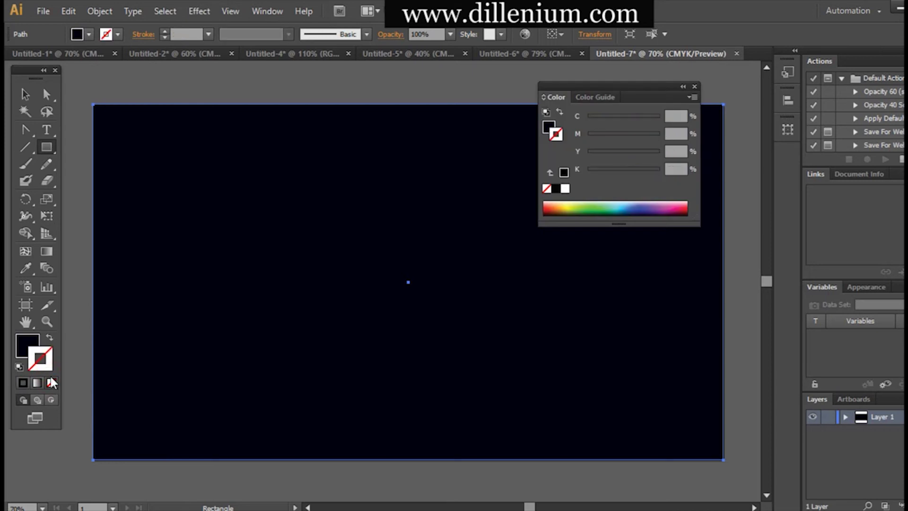
pyautogui.click(30, 95)
pyautogui.click(217, 189)
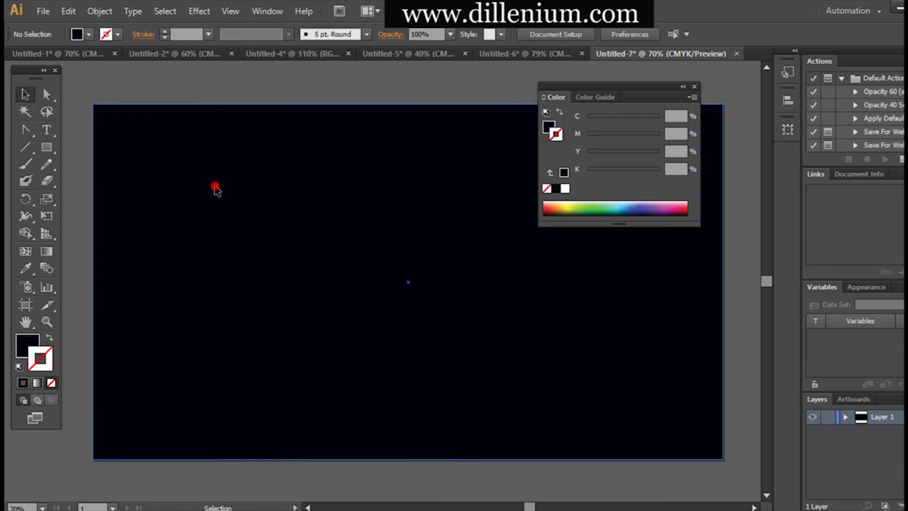
pyautogui.click(694, 88)
pyautogui.click(26, 95)
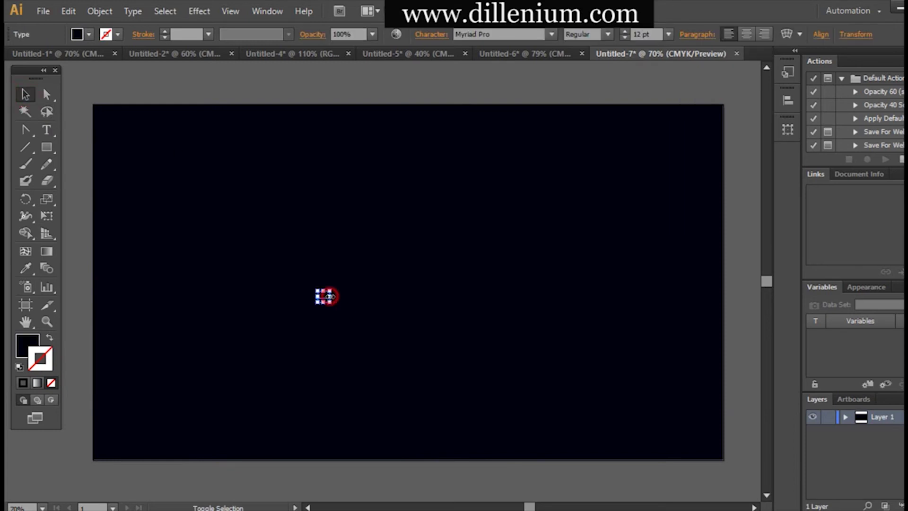
# Step: Enlarge the Bella text to about 313 pt and move it left and up
pyautogui.moveTo(330, 296); pyautogui.dragTo(625, 298)
pyautogui.moveTo(586, 327); pyautogui.dragTo(581, 326)
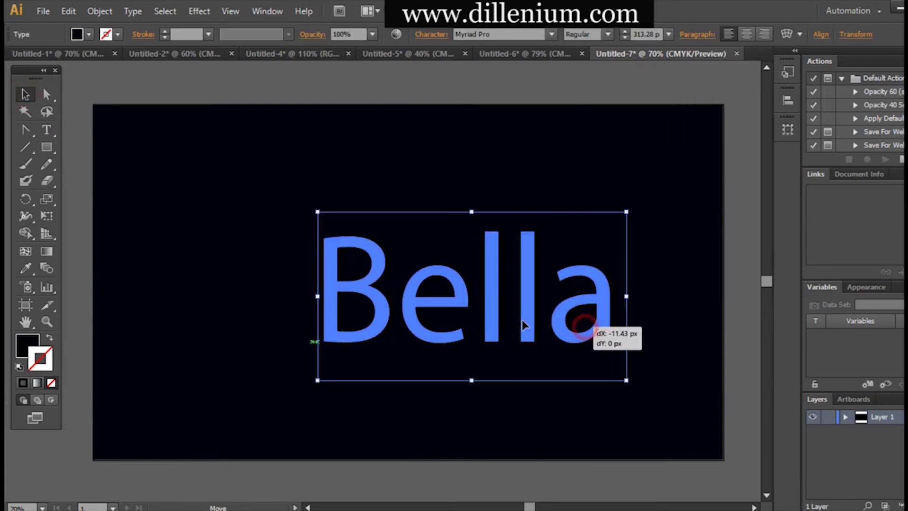
pyautogui.moveTo(523, 324); pyautogui.dragTo(446, 301)
# Step: Fill the Bella text with a light grey swatch
pyautogui.click(89, 34)
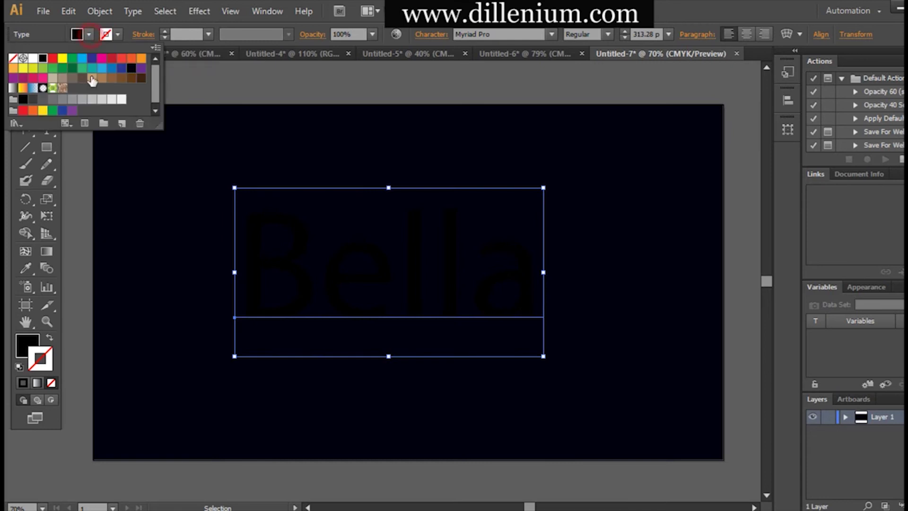
pyautogui.click(103, 99)
pyautogui.click(332, 160)
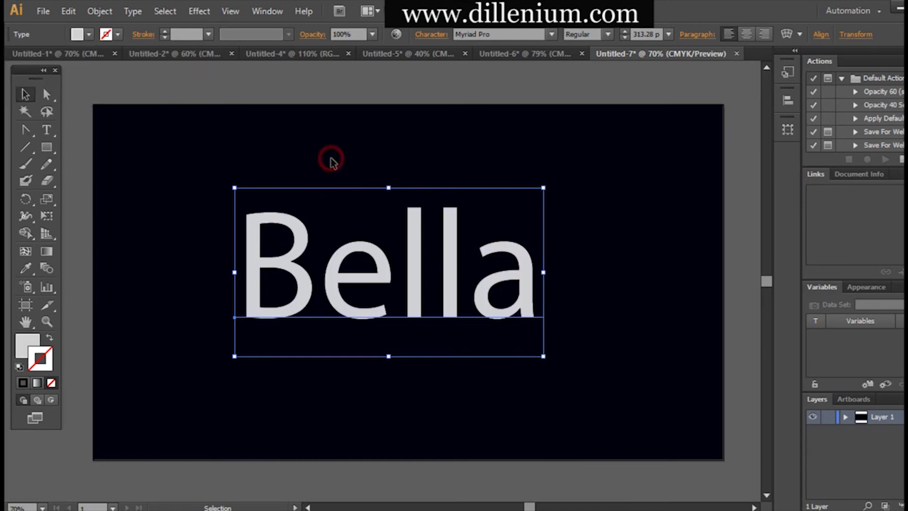
pyautogui.click(332, 160)
# Step: Set Bella in the Autography script font, shift it up and right, and give it a stroke
pyautogui.click(350, 294)
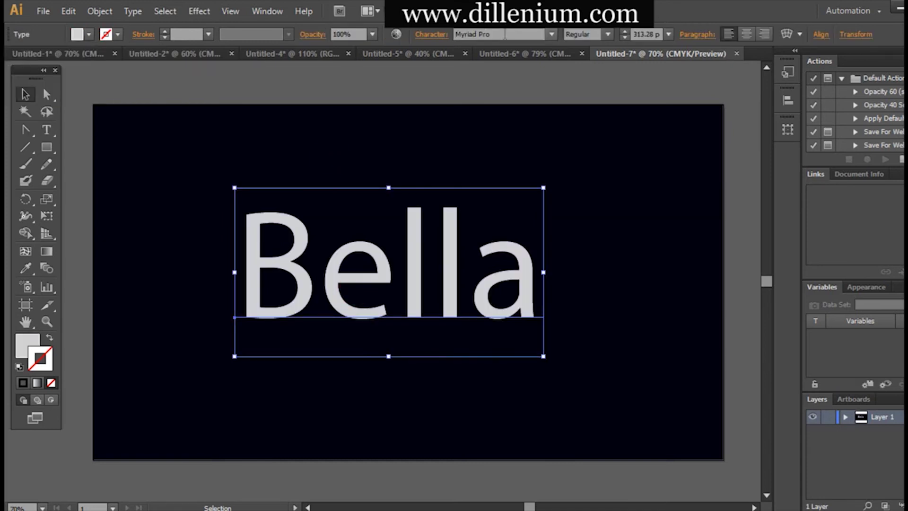
pyautogui.press('Return')
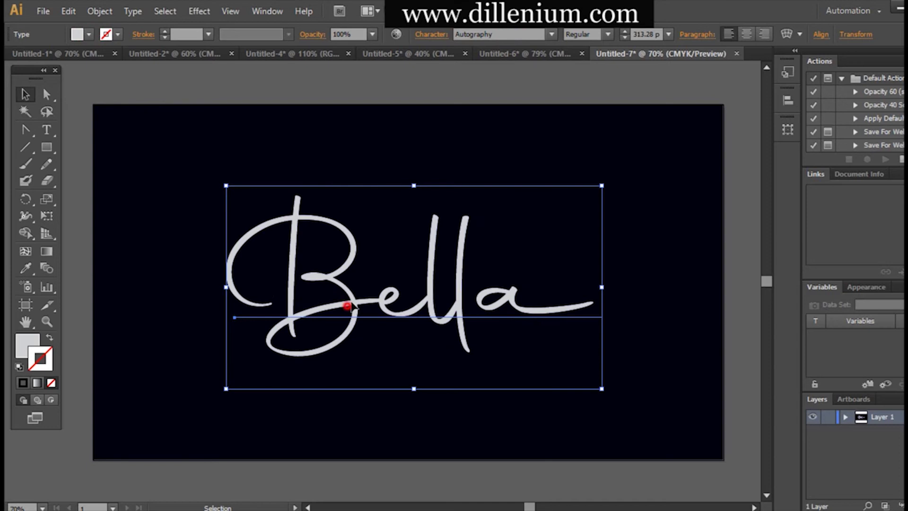
pyautogui.moveTo(354, 307); pyautogui.dragTo(365, 292)
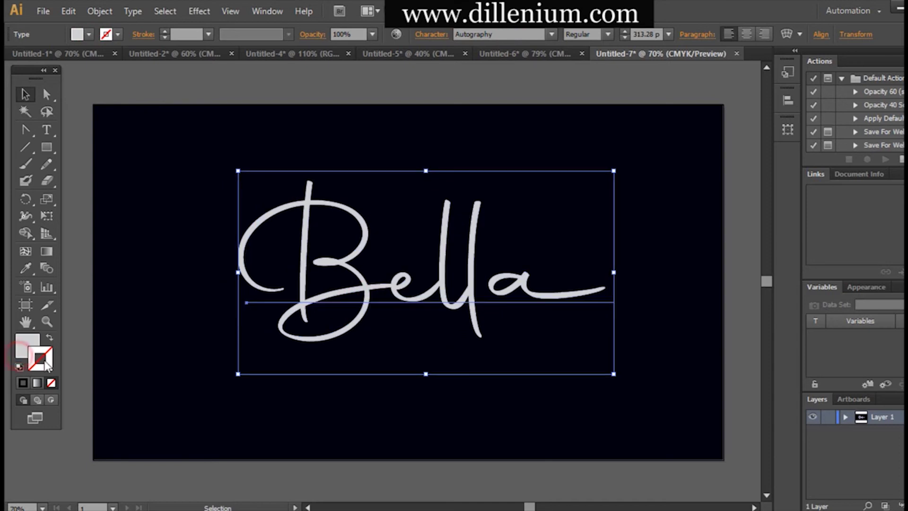
pyautogui.click(23, 383)
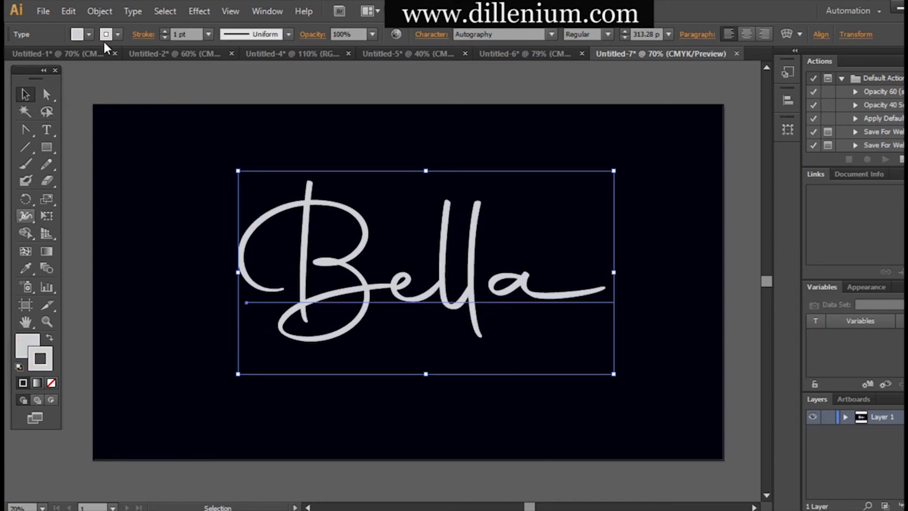
# Step: Raise Bella's stroke weight to 5 pt
pyautogui.click(179, 34)
pyautogui.press('Up')
pyautogui.press('Up')
pyautogui.press('Up')
pyautogui.press('Up')
pyautogui.press('Up')
pyautogui.press('Up')
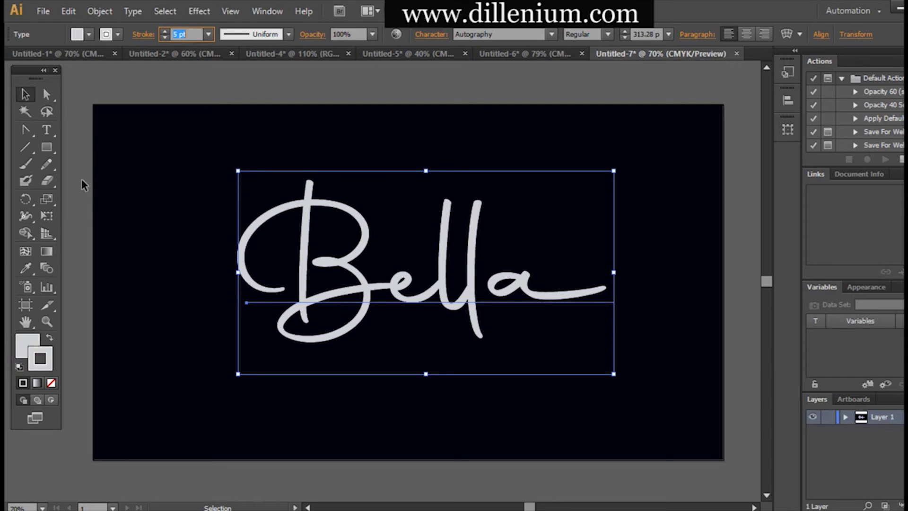
pyautogui.click(106, 274)
# Step: Shift Bella slightly left and down, then convert the text to outlines
pyautogui.moveTo(314, 265); pyautogui.dragTo(294, 274)
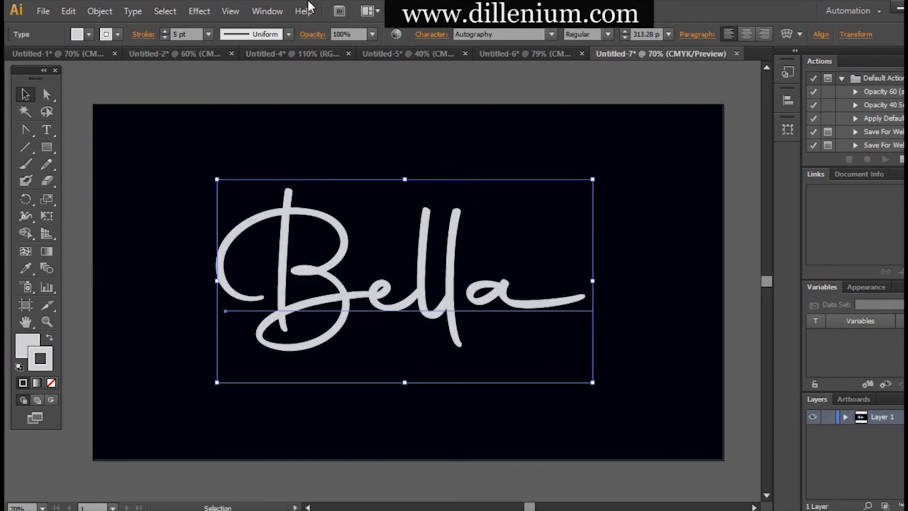
pyautogui.rightClick(381, 286)
pyautogui.click(412, 377)
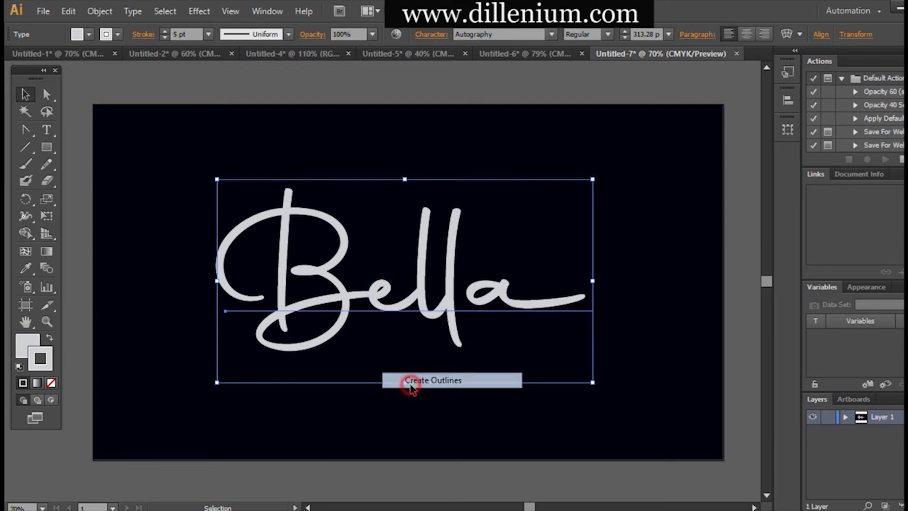
# Step: Expand Bella's fill and stroke into shapes with Object > Expand
pyautogui.click(100, 11)
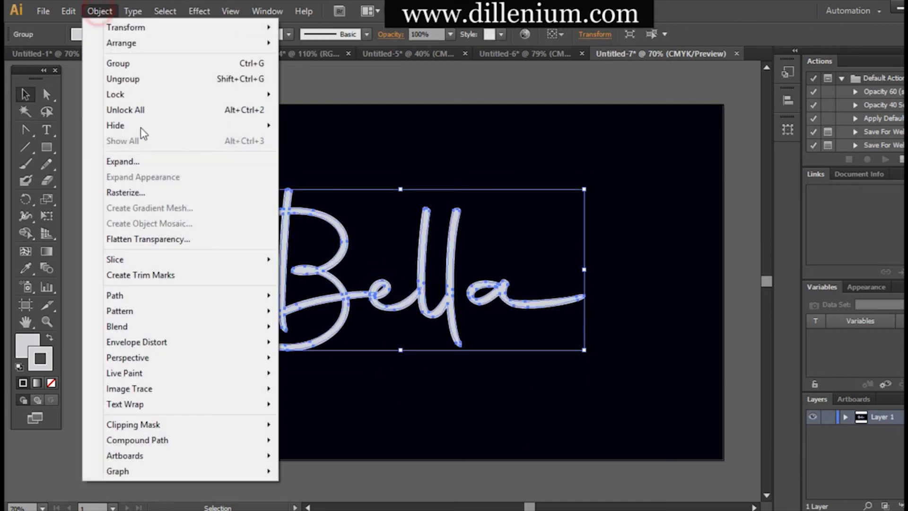
pyautogui.click(135, 167)
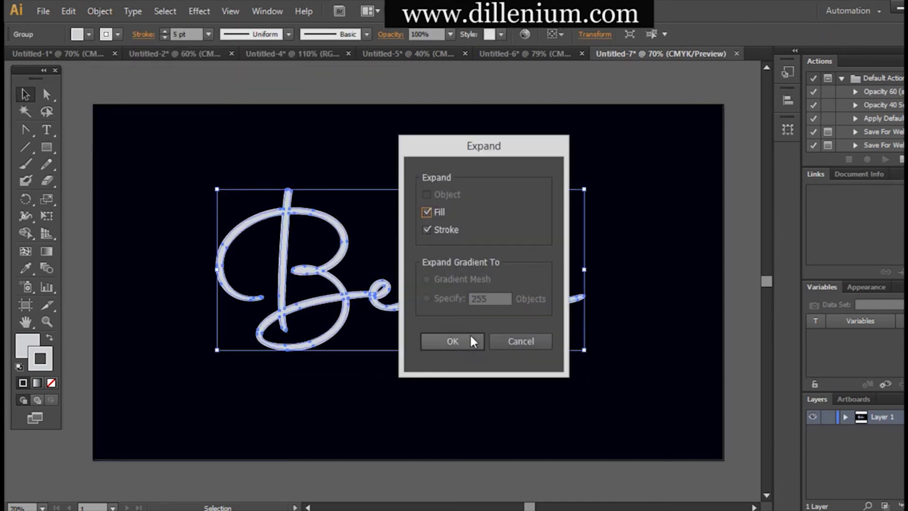
pyautogui.click(456, 338)
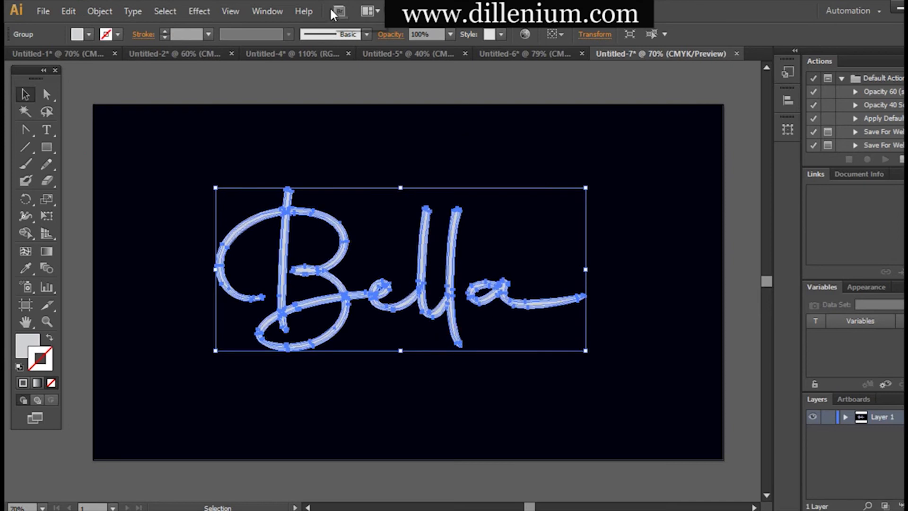
# Step: Merge Bella's letter paths with Pathfinder Unite, then move the group up slightly
pyautogui.click(276, 16)
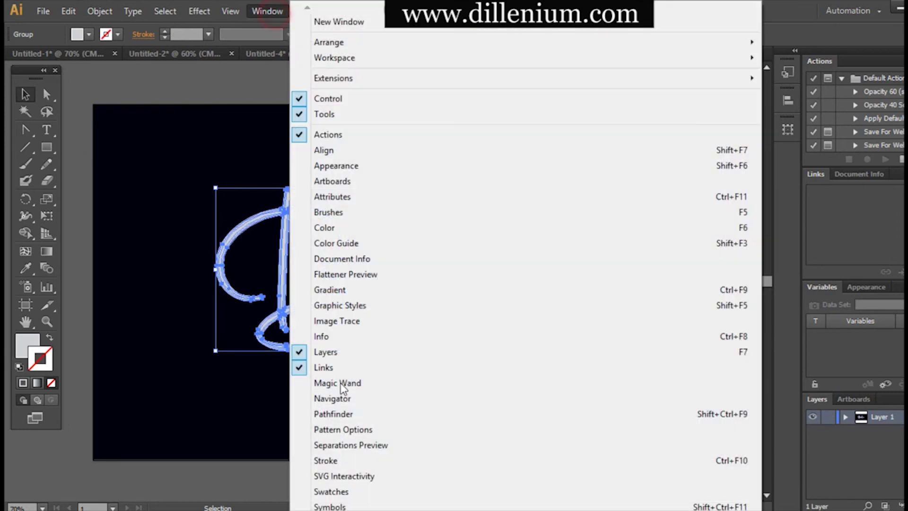
pyautogui.click(345, 412)
pyautogui.click(619, 420)
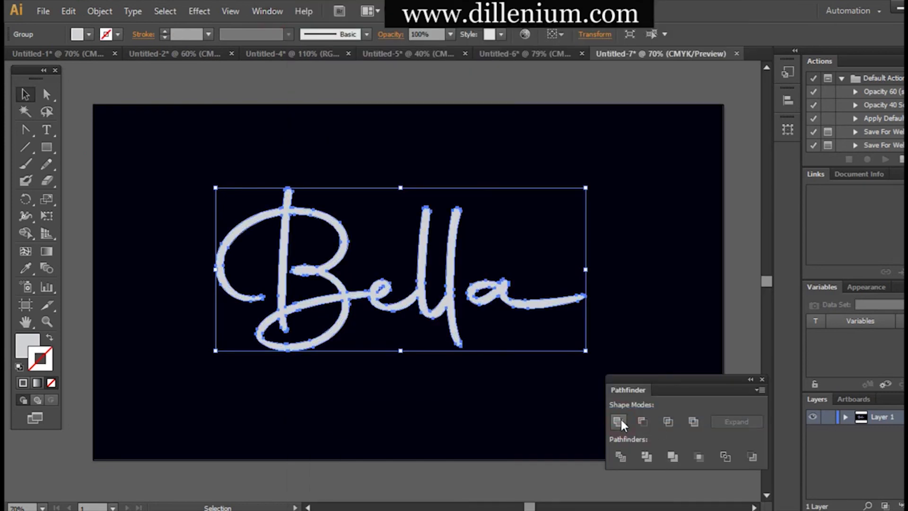
pyautogui.click(669, 247)
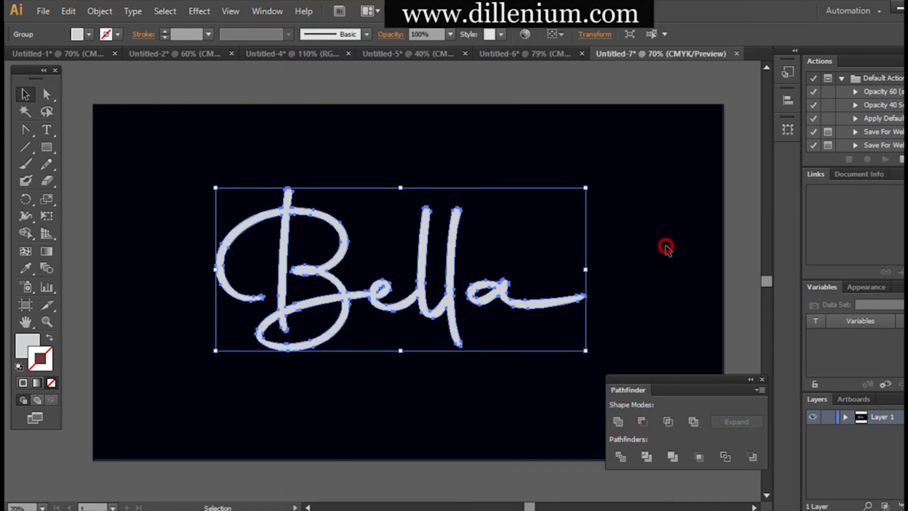
pyautogui.click(762, 379)
pyautogui.moveTo(449, 312); pyautogui.dragTo(457, 357)
# Step: Apply Film Grain (Grain 20, Highlight Area 20, Intensity 10) to Bella and scale it down small at left
pyautogui.click(199, 12)
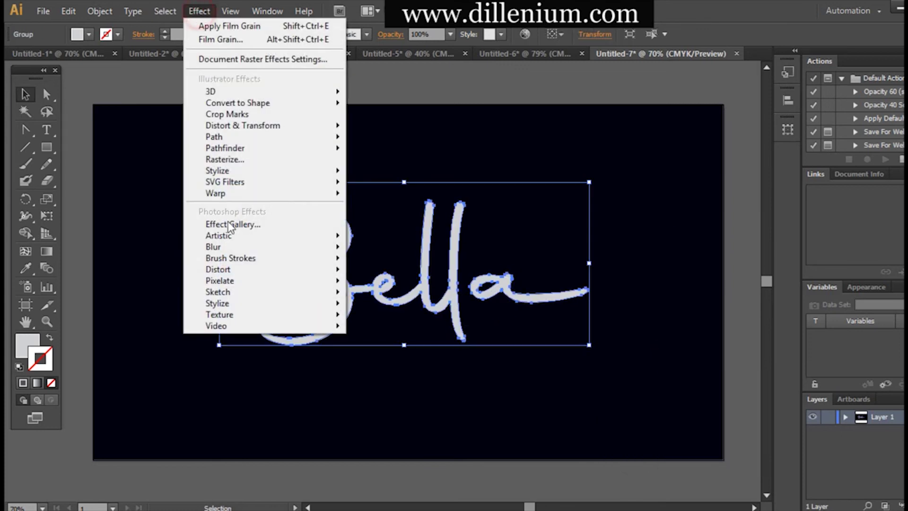
pyautogui.moveTo(229, 236)
pyautogui.click(425, 287)
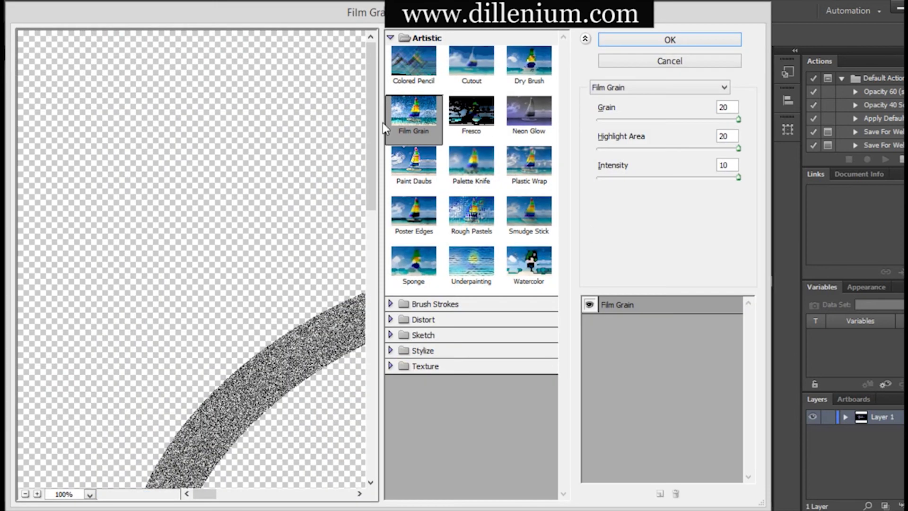
pyautogui.moveTo(371, 110); pyautogui.dragTo(371, 312)
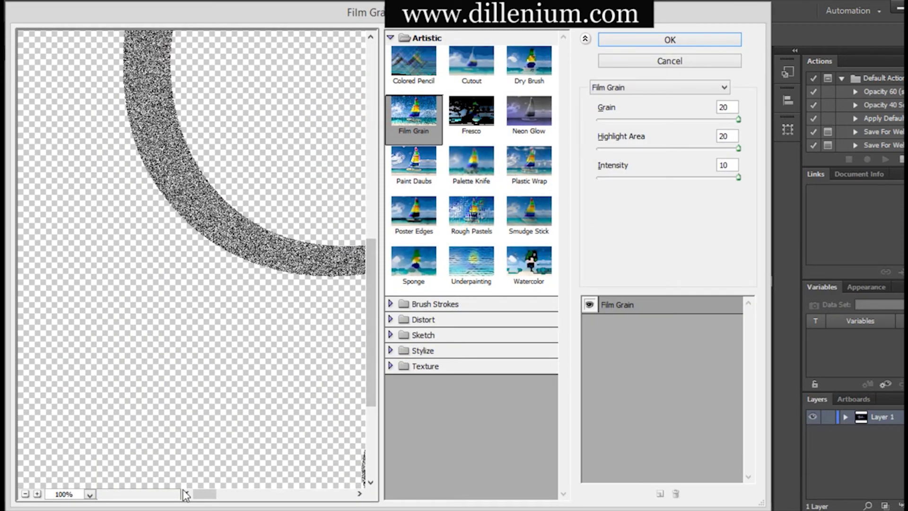
pyautogui.moveTo(211, 499); pyautogui.dragTo(229, 502)
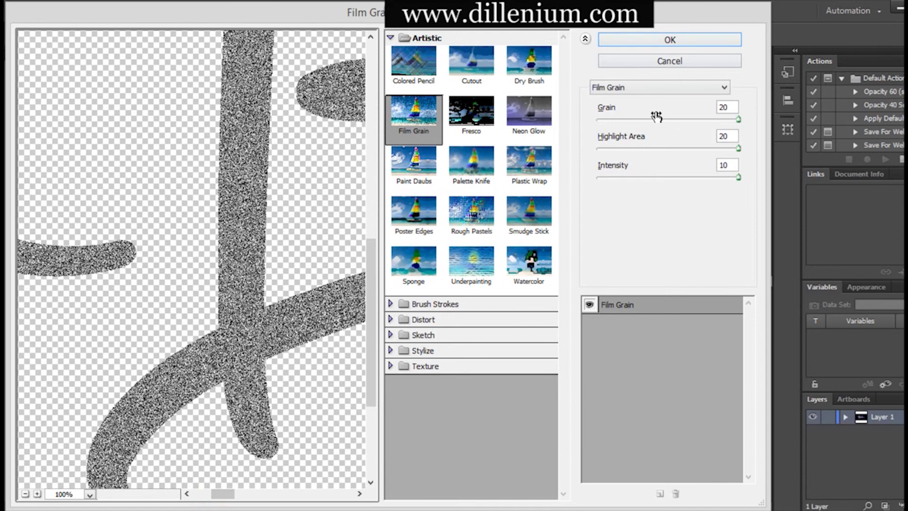
pyautogui.click(685, 40)
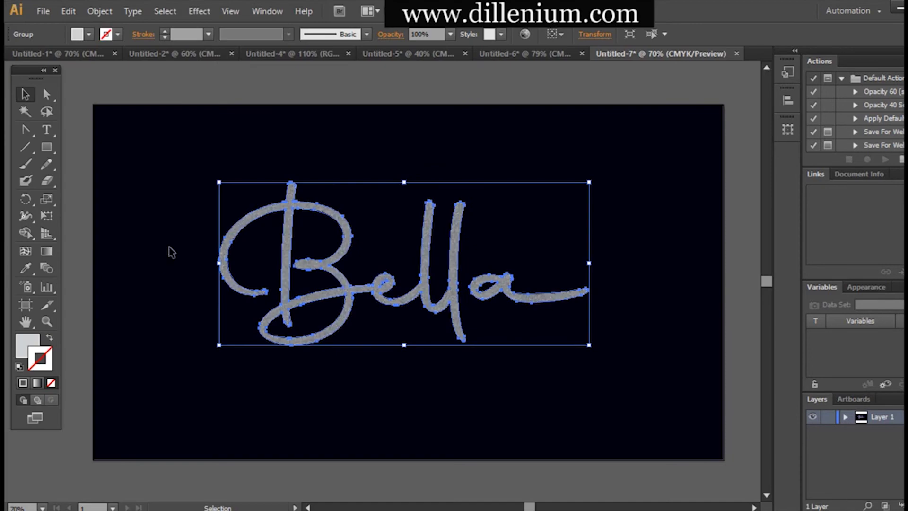
pyautogui.moveTo(589, 264); pyautogui.dragTo(267, 265)
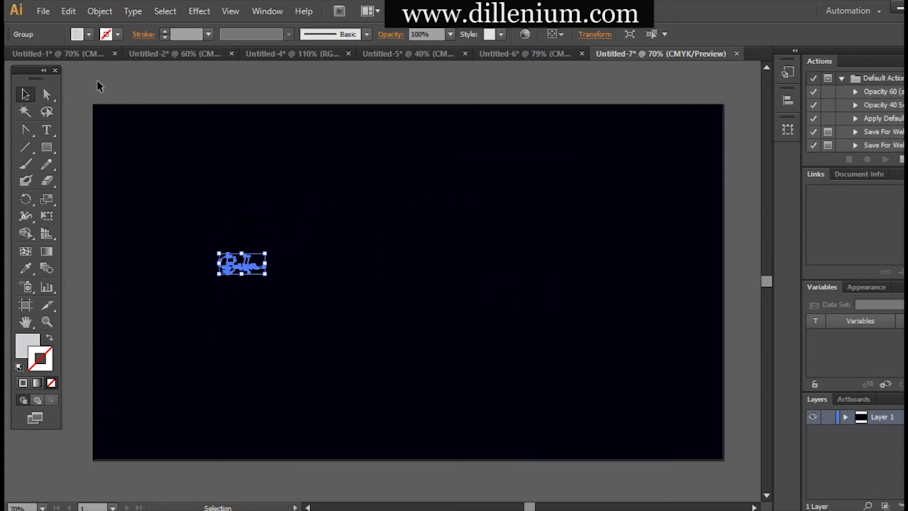
# Step: Flatten Bella's Film Grain effect into an embedded image and select it
pyautogui.click(99, 11)
pyautogui.click(142, 176)
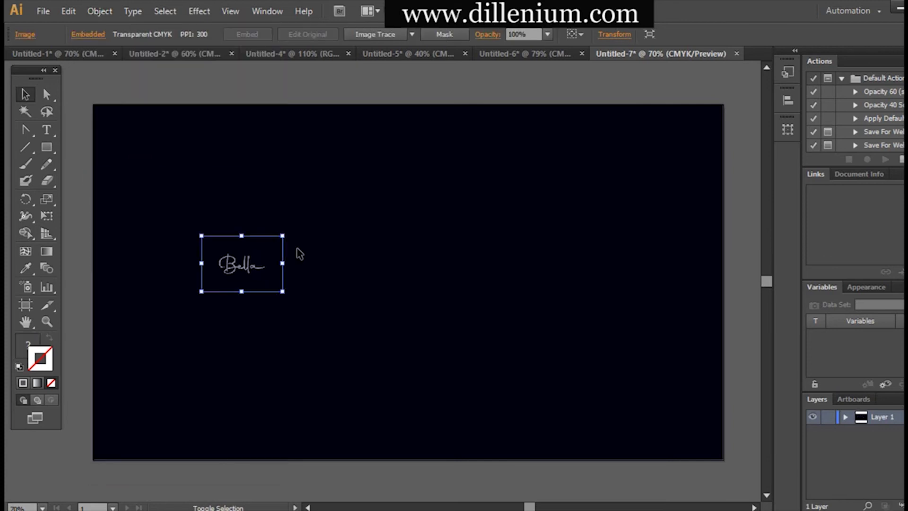
pyautogui.click(286, 266)
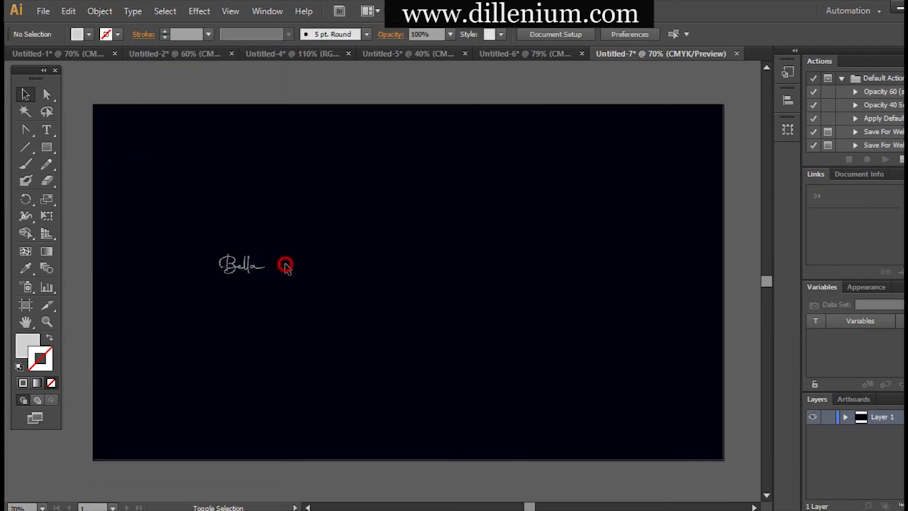
pyautogui.click(265, 269)
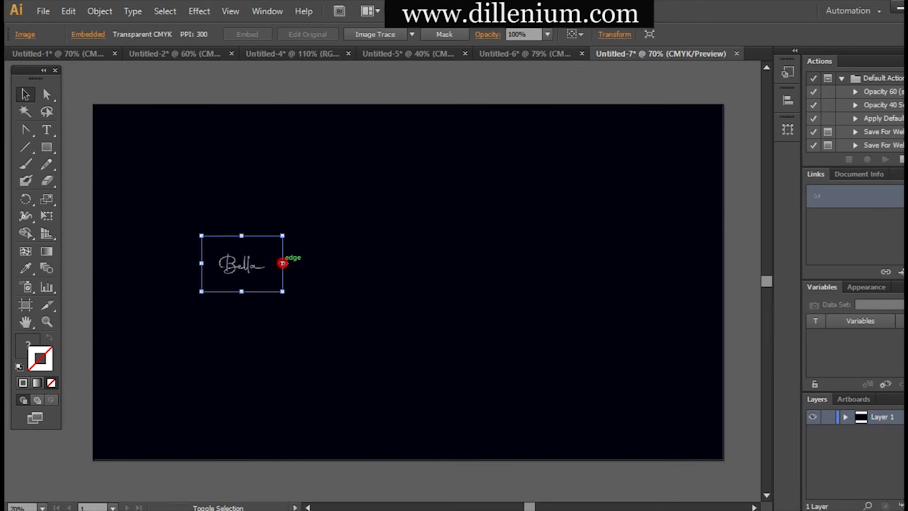
# Step: Scale the Bella image up across the artboard
pyautogui.moveTo(283, 263); pyautogui.dragTo(756, 332)
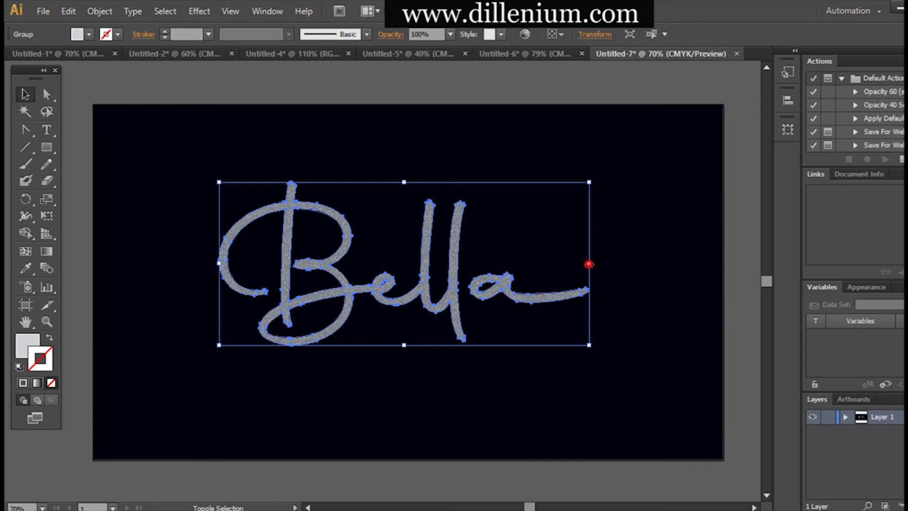
pyautogui.moveTo(589, 264); pyautogui.dragTo(334, 264)
pyautogui.click(100, 12)
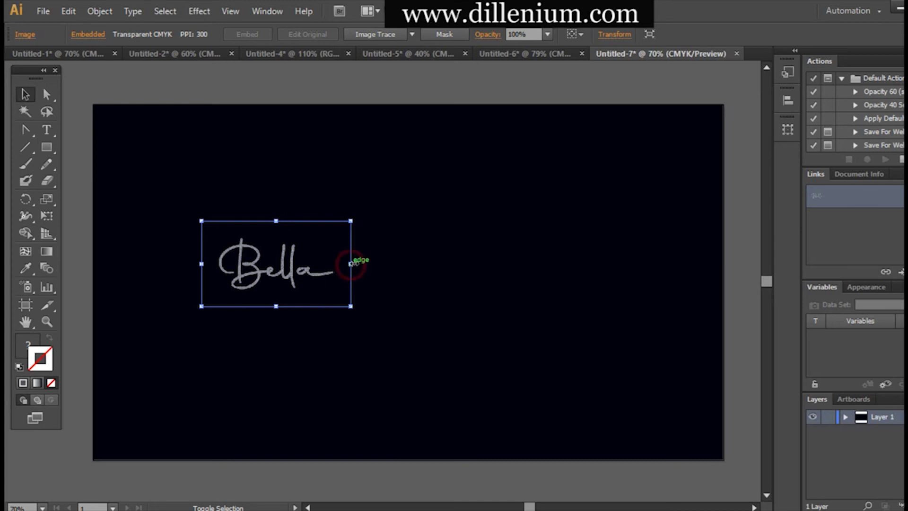
pyautogui.moveTo(350, 263); pyautogui.dragTo(745, 263)
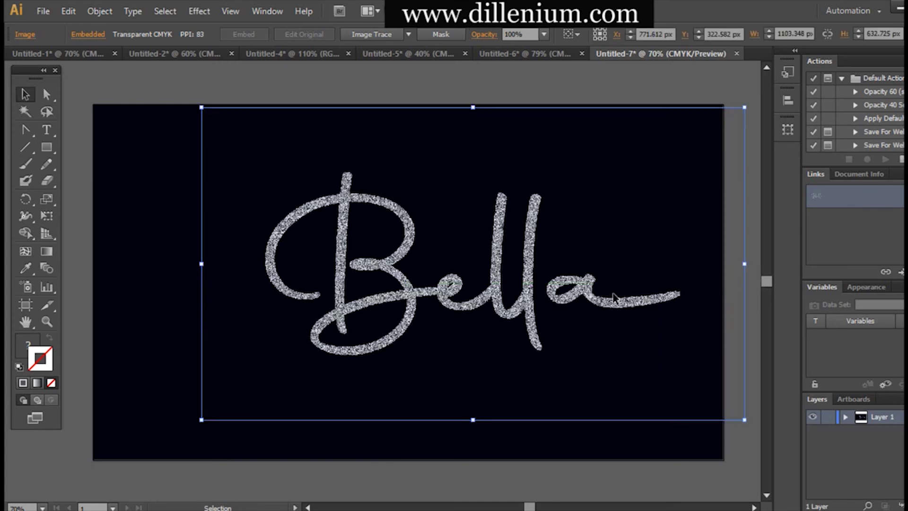
# Step: Centre the Bella image on the navy artboard, enlarging it slightly to fit
pyautogui.hotkey('ctrl', 'shift', 'a')
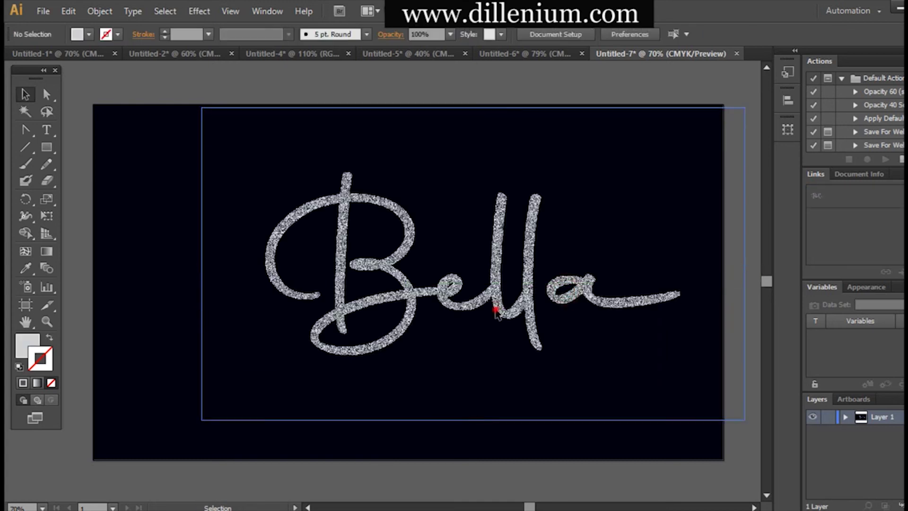
pyautogui.moveTo(495, 312); pyautogui.dragTo(412, 327)
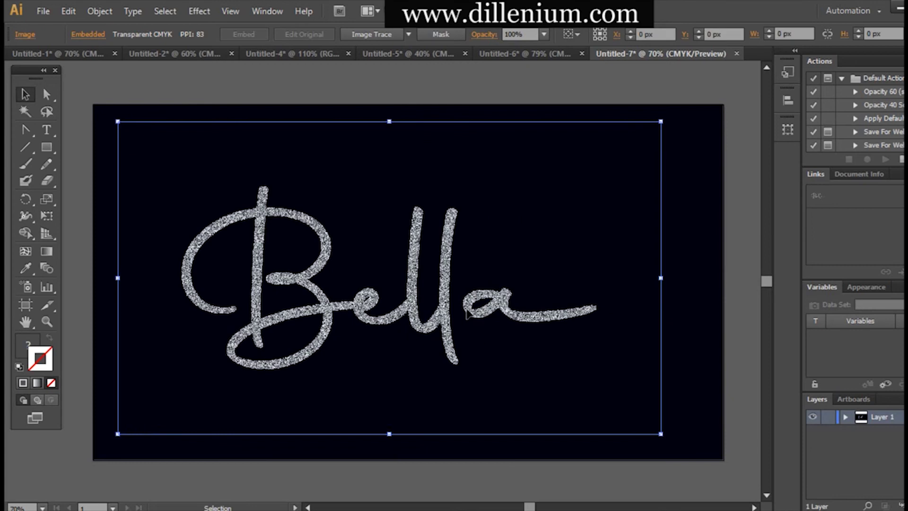
pyautogui.moveTo(661, 278); pyautogui.dragTo(700, 279)
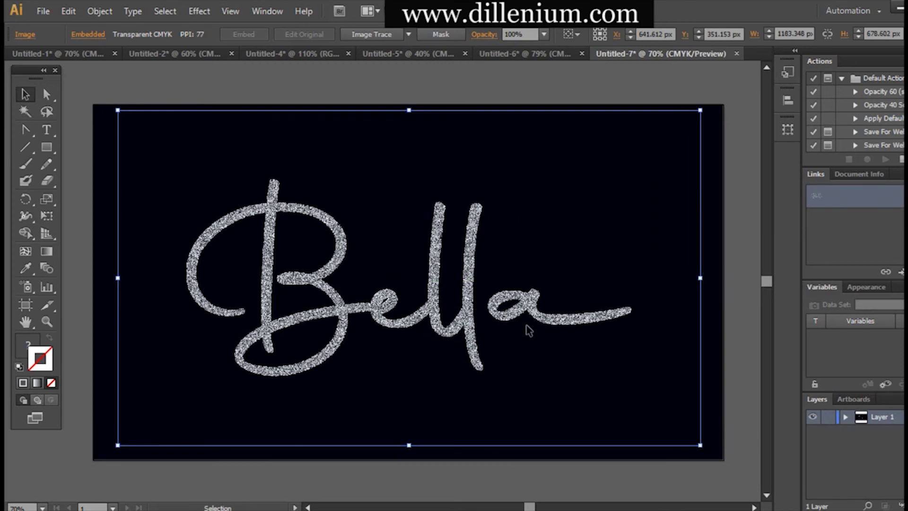
pyautogui.moveTo(533, 317); pyautogui.dragTo(538, 311)
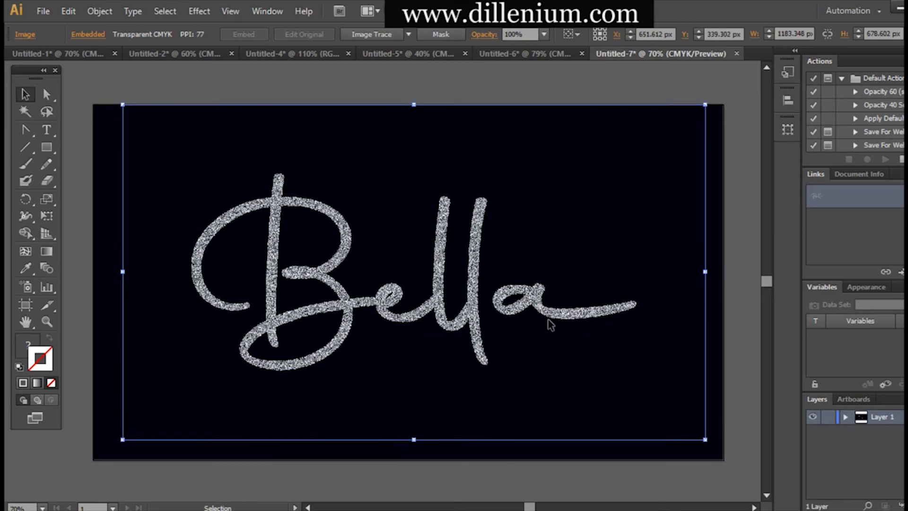
pyautogui.click(563, 368)
pyautogui.moveTo(473, 336); pyautogui.dragTo(474, 332)
pyautogui.click(475, 398)
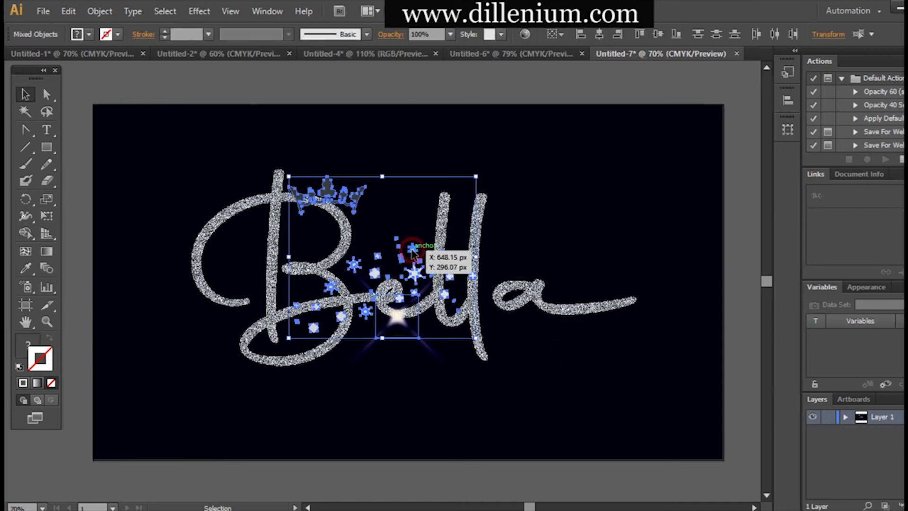
# Step: Move the crown group to the upper left and set the star cluster over Bella's ll
pyautogui.moveTo(403, 234); pyautogui.dragTo(172, 124)
pyautogui.click(168, 251)
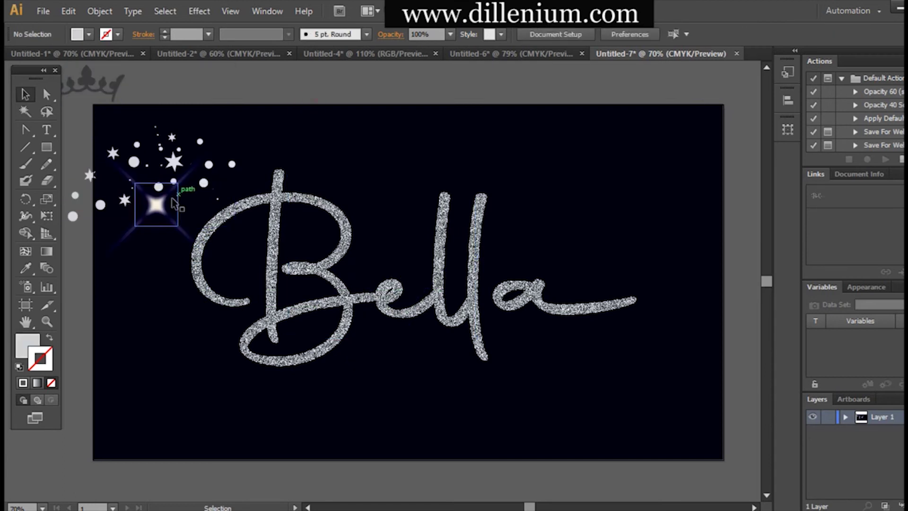
pyautogui.moveTo(163, 207); pyautogui.dragTo(558, 244)
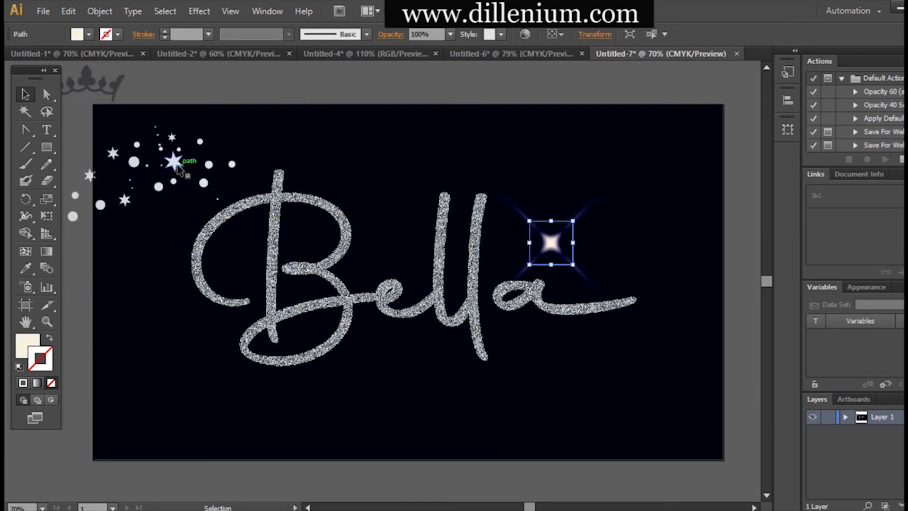
pyautogui.moveTo(178, 167); pyautogui.dragTo(499, 187)
pyautogui.moveTo(563, 187)
pyautogui.mouseDown()
pyautogui.moveTo(437, 191)
pyautogui.moveTo(422, 207)
pyautogui.moveTo(393, 201)
pyautogui.moveTo(391, 267)
pyautogui.moveTo(559, 176)
pyautogui.mouseUp()
# Step: Place the glowing flare sparkle on top of the second l
pyautogui.click(422, 379)
pyautogui.click(541, 356)
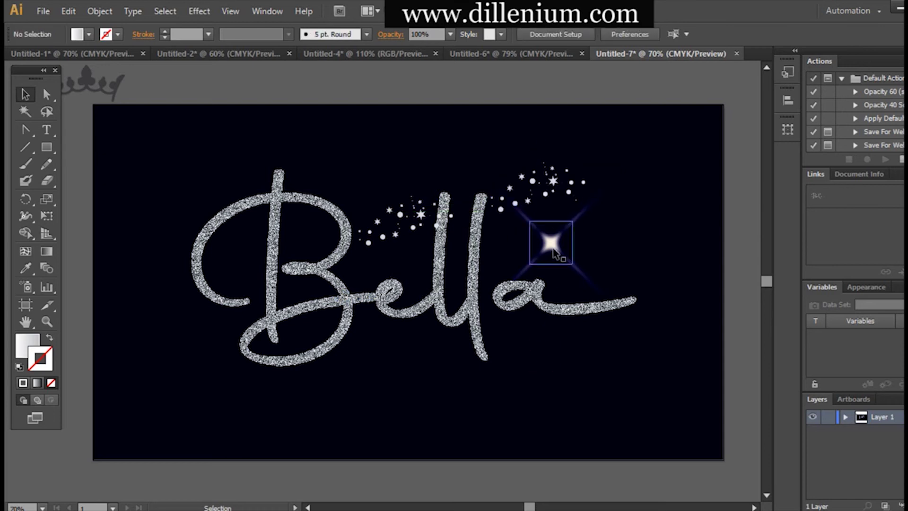
pyautogui.moveTo(554, 254); pyautogui.dragTo(490, 205)
pyautogui.click(529, 384)
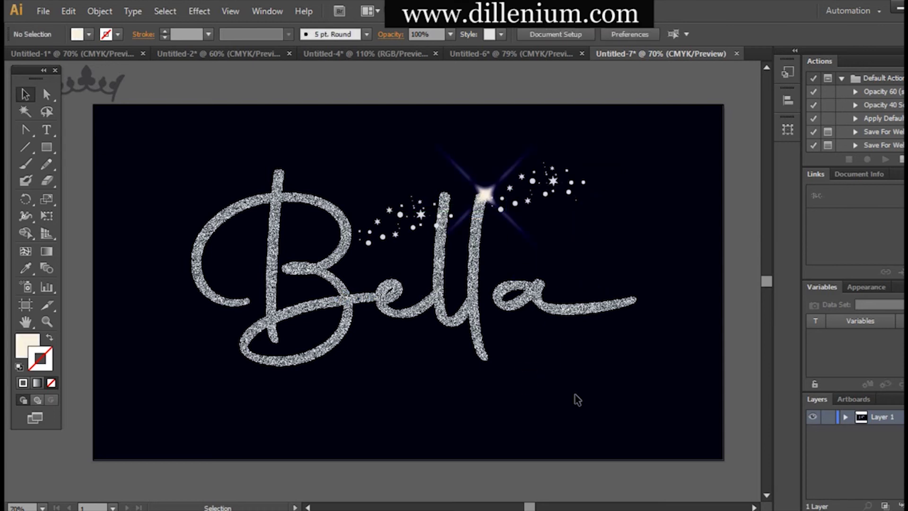
# Step: Draw a cream ellipse below the end of Bella
pyautogui.moveTo(765, 279); pyautogui.dragTo(765, 281)
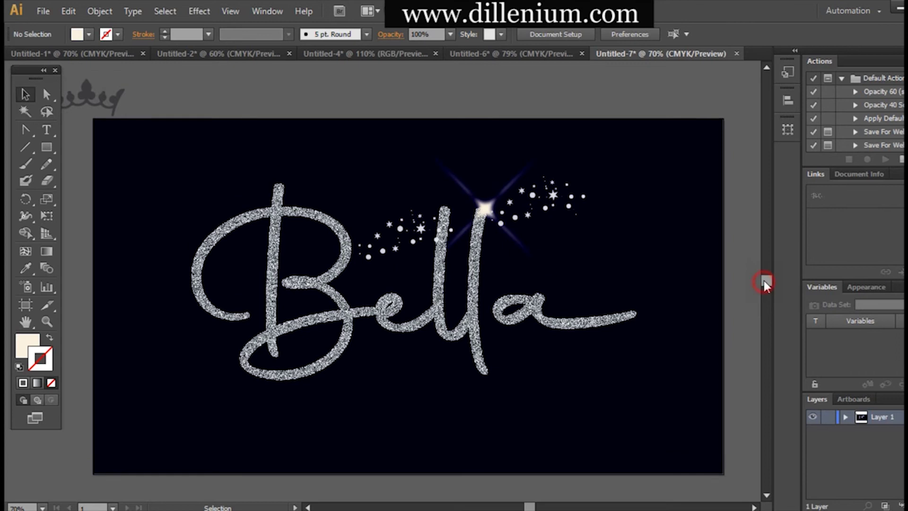
pyautogui.moveTo(46, 146); pyautogui.dragTo(87, 180)
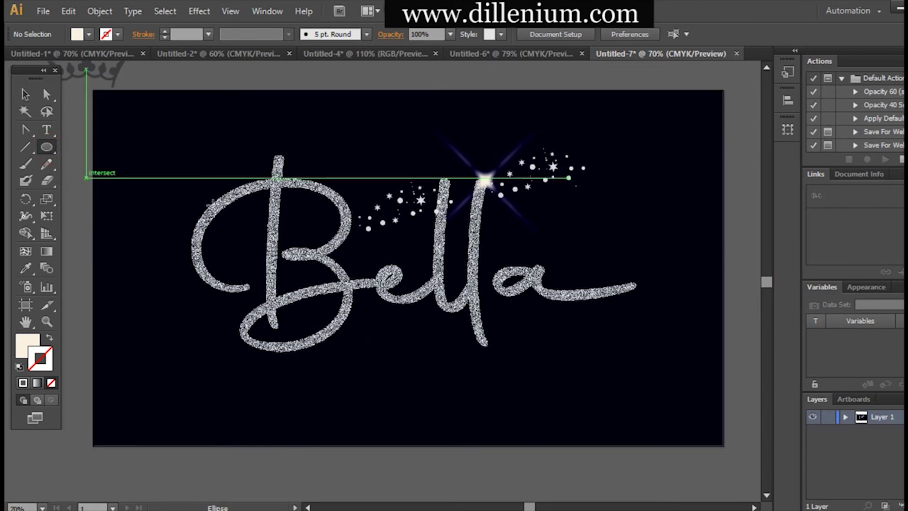
pyautogui.moveTo(529, 321); pyautogui.dragTo(578, 427)
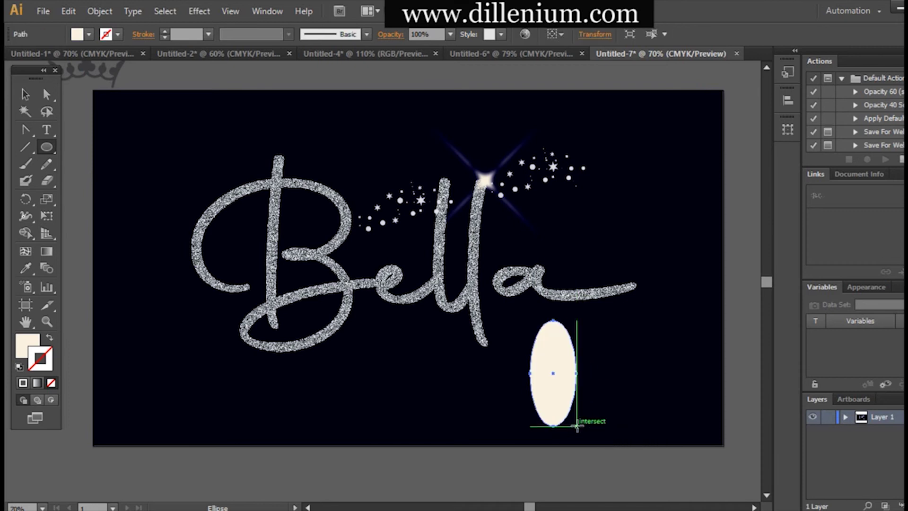
# Step: Make the ellipse's bottom anchor a sharp corner, shrink it, and pull the tip down
pyautogui.click(24, 95)
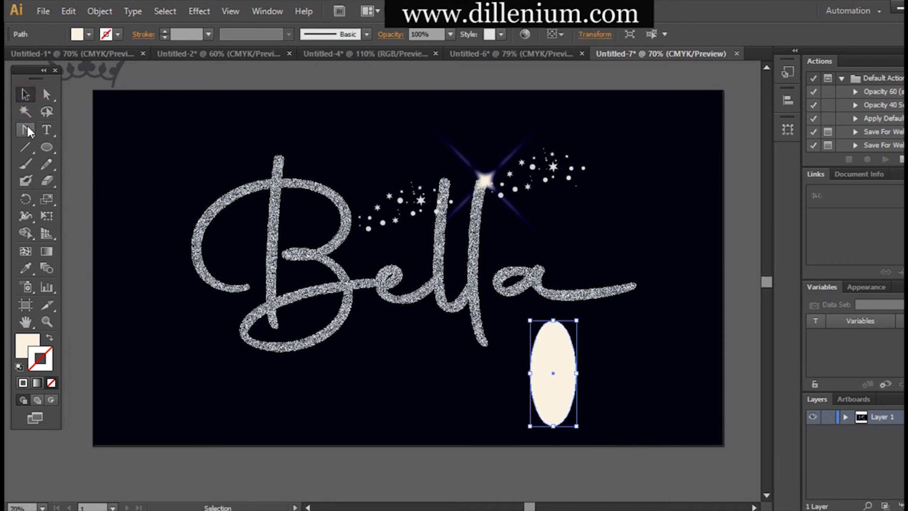
pyautogui.moveTo(28, 132); pyautogui.dragTo(76, 178)
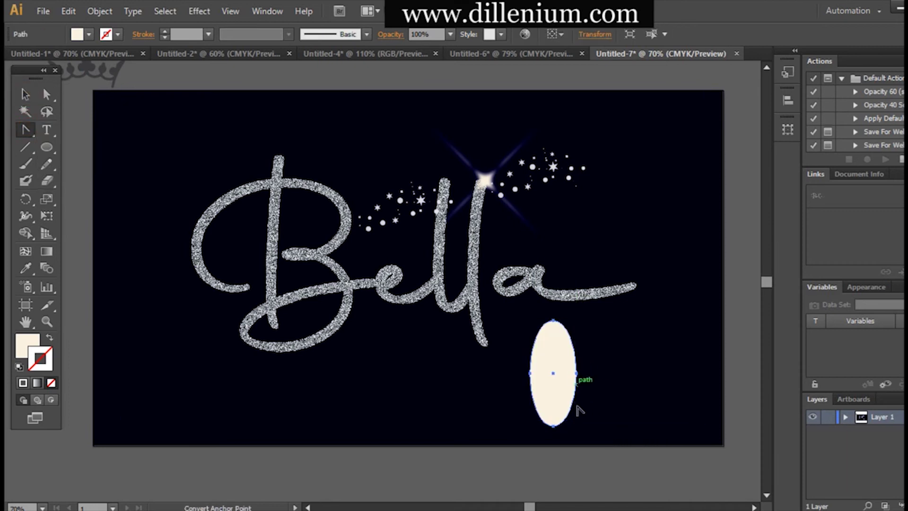
pyautogui.click(553, 427)
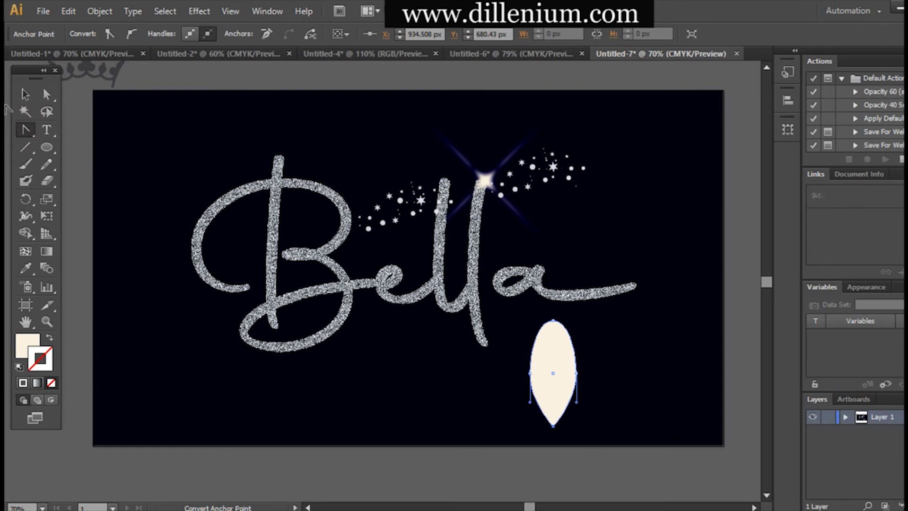
pyautogui.click(25, 96)
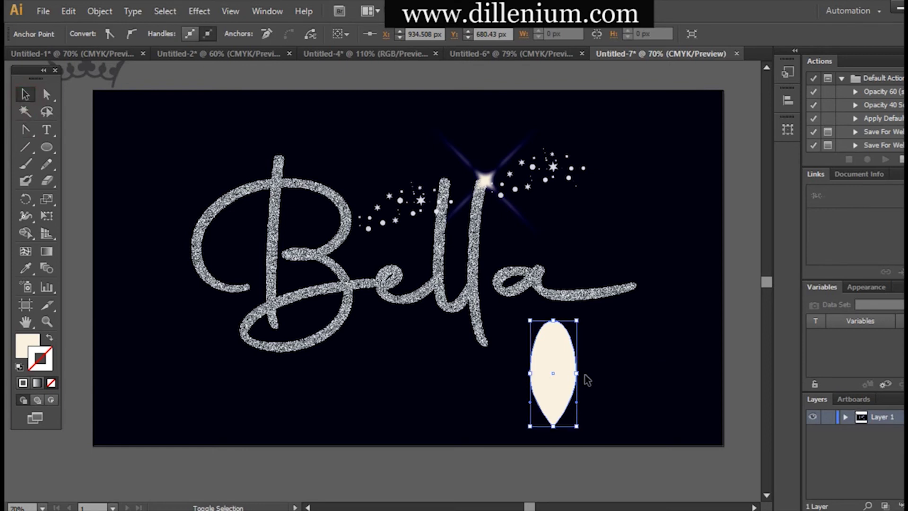
pyautogui.moveTo(577, 374); pyautogui.dragTo(563, 374)
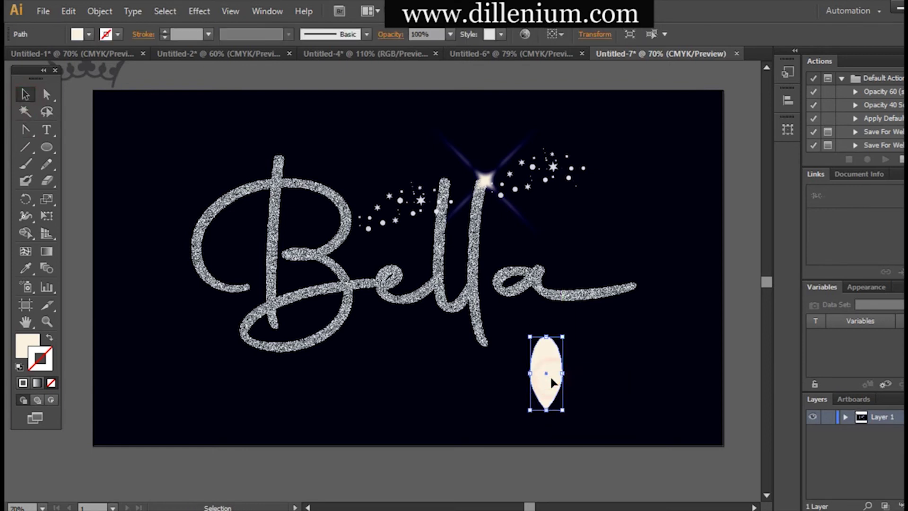
pyautogui.press('a')
pyautogui.moveTo(547, 410); pyautogui.dragTo(548, 431)
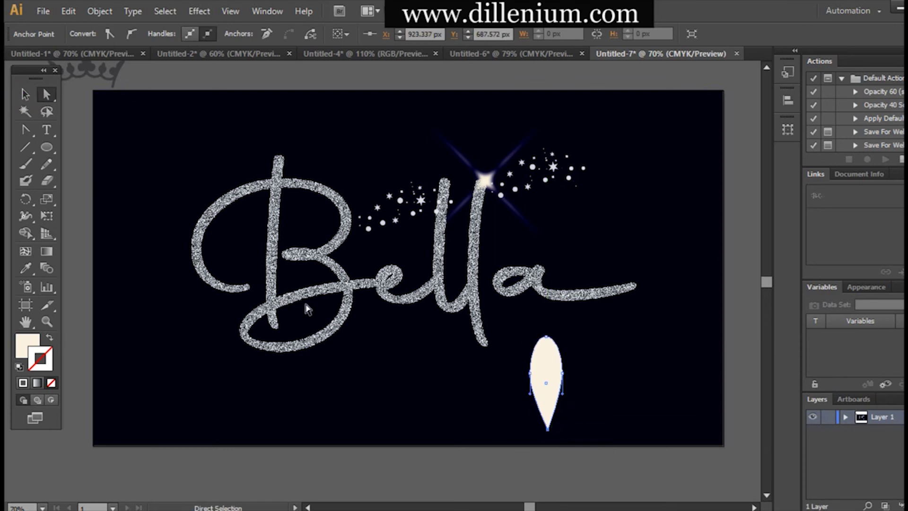
# Step: Adjust the teardrop's left anchor and nudge the teardrop slightly up and left
pyautogui.click(27, 97)
pyautogui.click(246, 367)
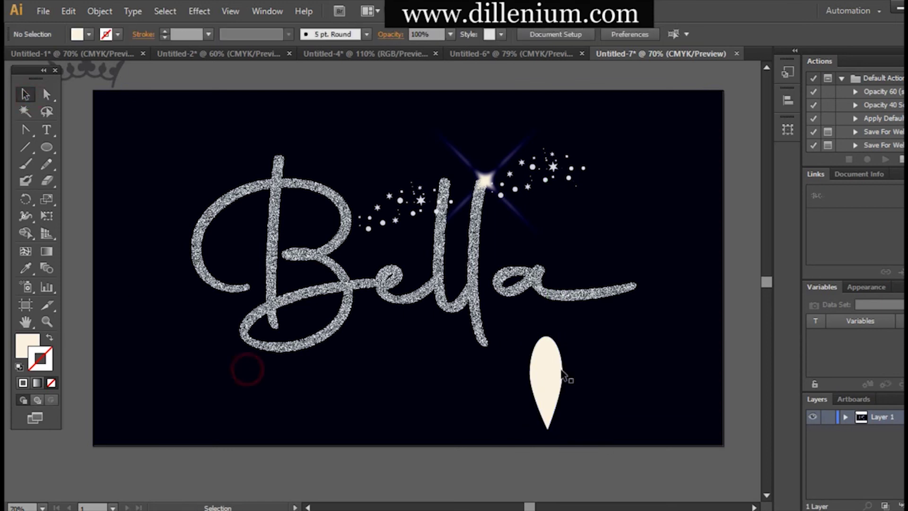
pyautogui.click(550, 383)
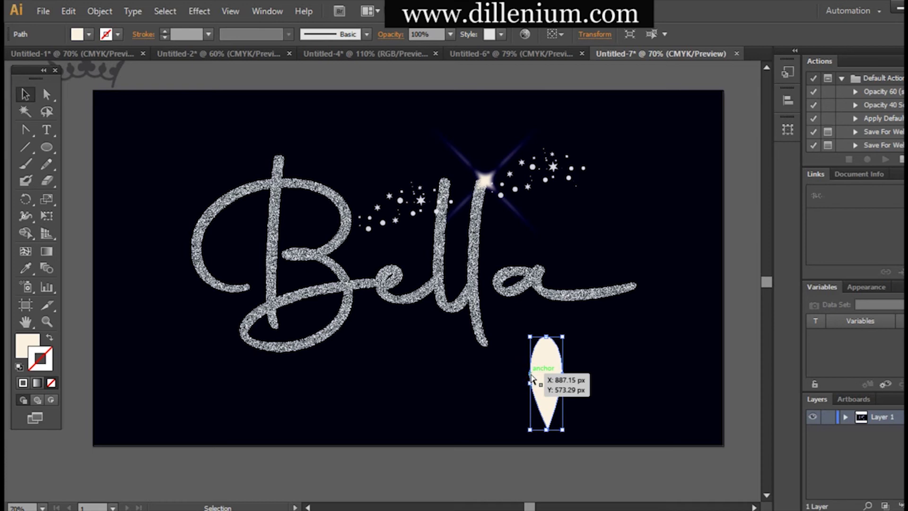
pyautogui.click(529, 374)
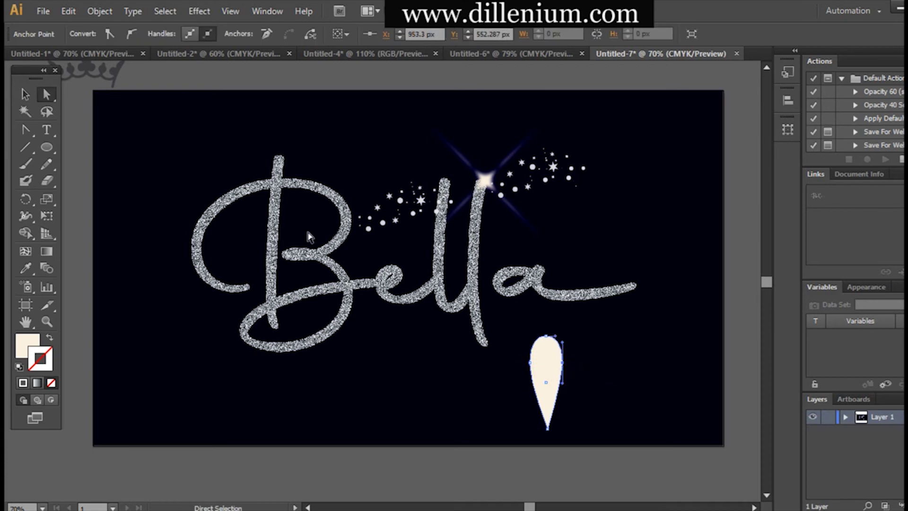
pyautogui.click(27, 94)
pyautogui.click(214, 408)
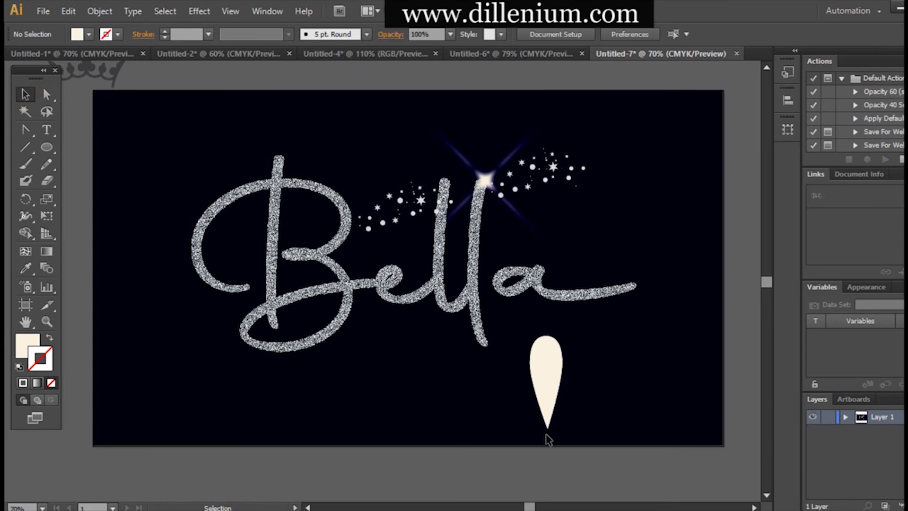
pyautogui.moveTo(546, 418); pyautogui.dragTo(544, 415)
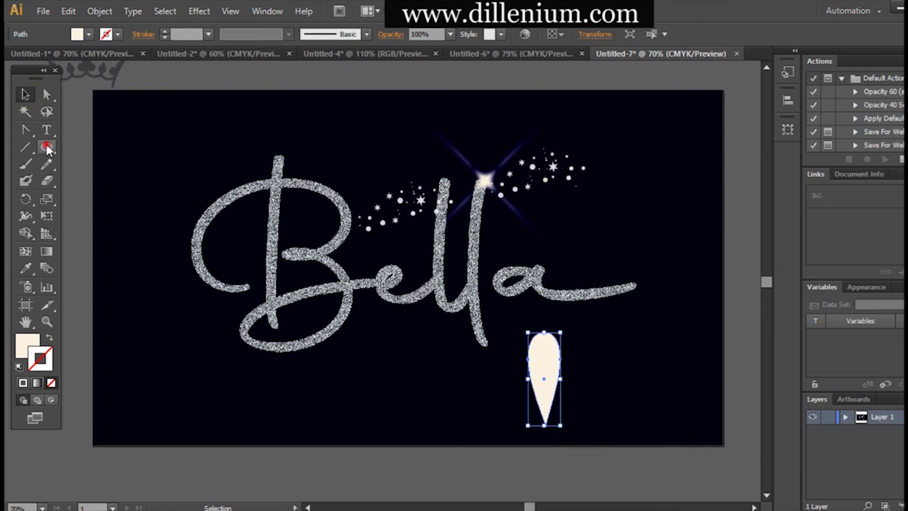
# Step: Draw a flat rectangle overlapping the bottom of the teardrop
pyautogui.moveTo(47, 149); pyautogui.dragTo(87, 142)
pyautogui.click(518, 421)
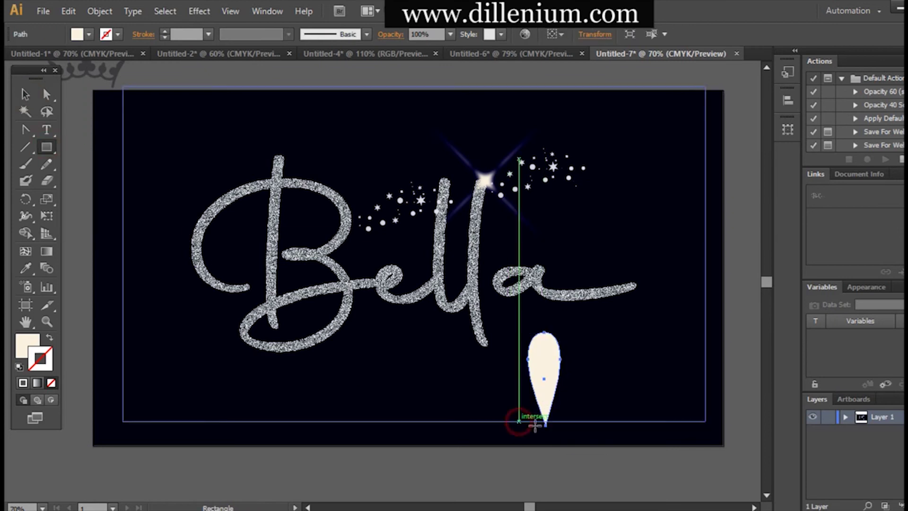
pyautogui.moveTo(535, 425); pyautogui.dragTo(590, 438)
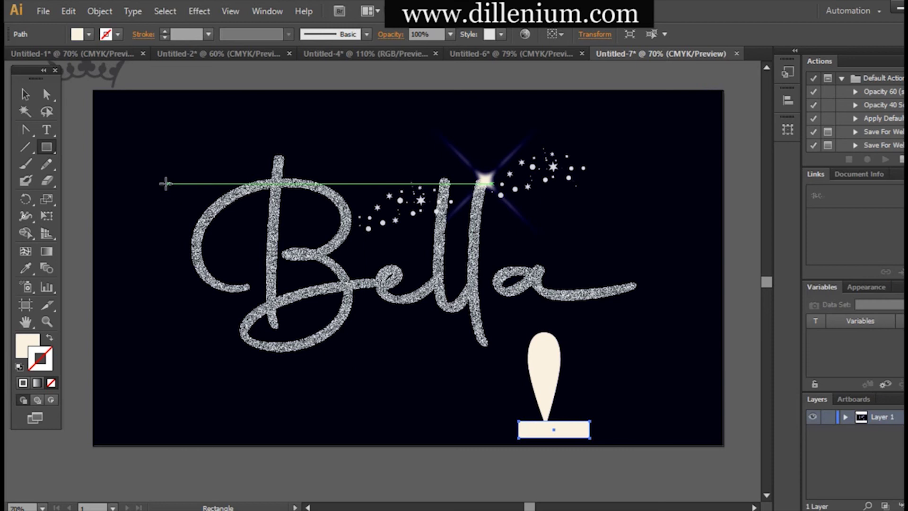
pyautogui.click(26, 95)
pyautogui.click(172, 389)
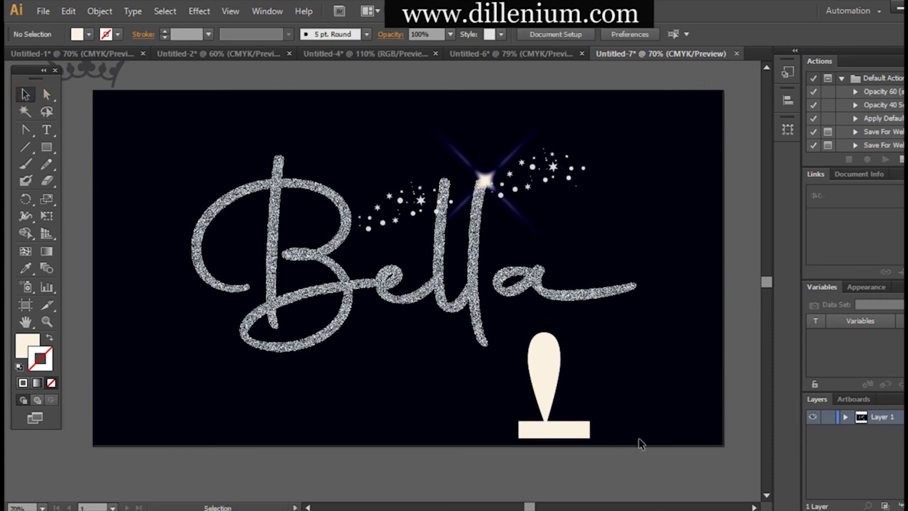
pyautogui.moveTo(582, 433); pyautogui.dragTo(578, 429)
# Step: Merge the teardrop's stem with the rectangle using the Shape Builder tool
pyautogui.click(446, 428)
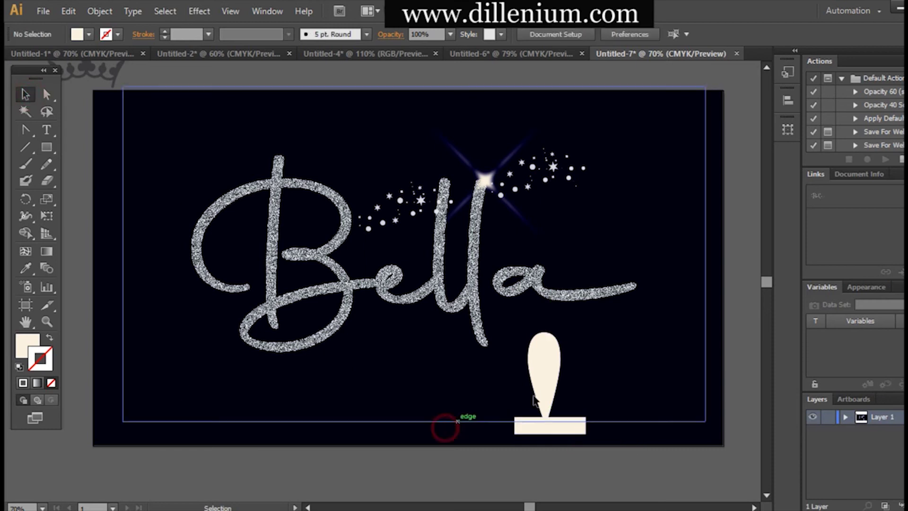
pyautogui.click(537, 395)
pyautogui.keyDown('shift'); pyautogui.click(578, 423); pyautogui.keyUp('shift')
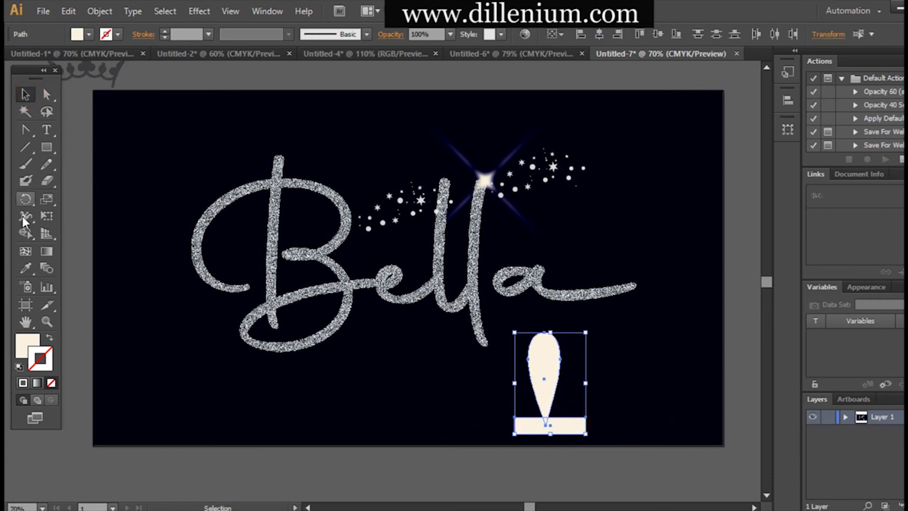
pyautogui.click(26, 232)
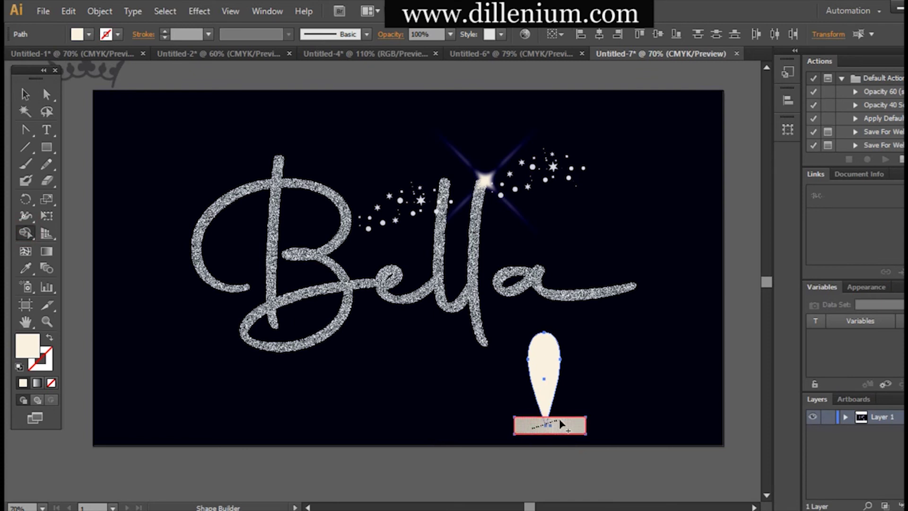
pyautogui.moveTo(560, 420); pyautogui.dragTo(560, 421)
# Step: Delete the leftover bottom rectangle and move the teardrop up and left
pyautogui.click(25, 93)
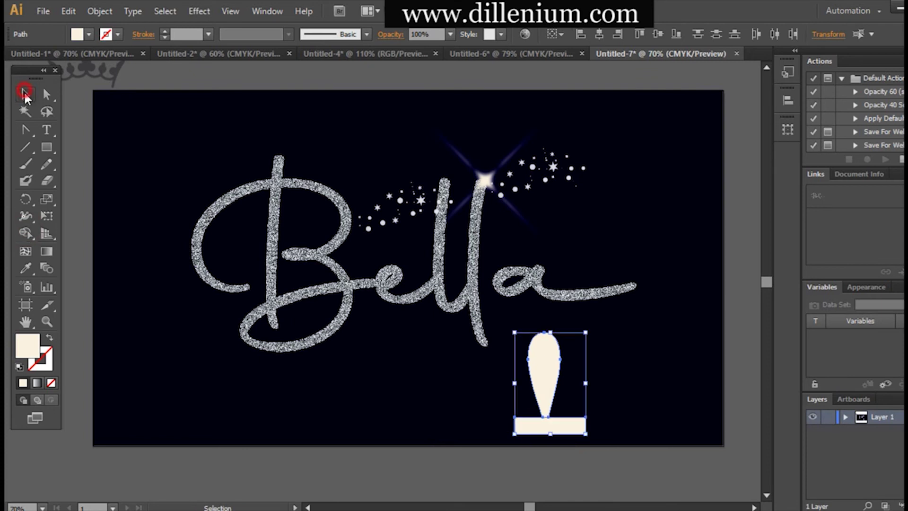
pyautogui.click(189, 428)
pyautogui.click(521, 429)
pyautogui.press('Delete')
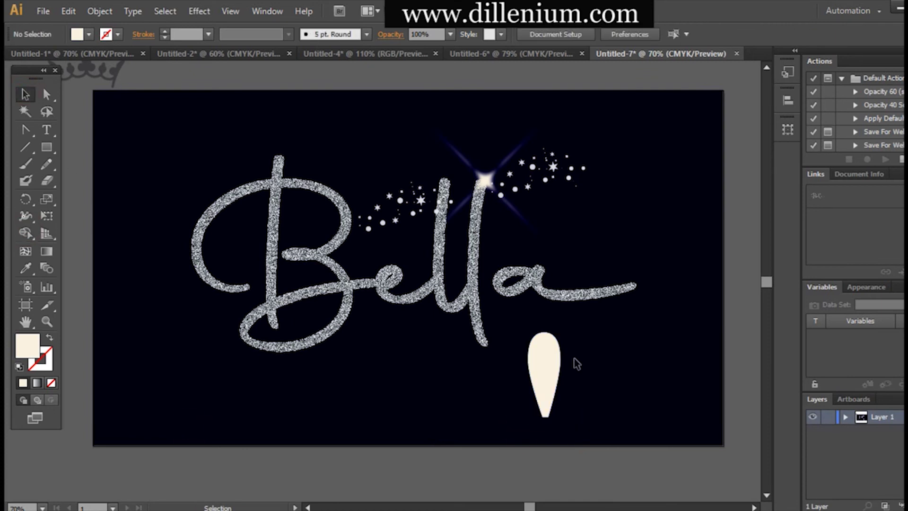
pyautogui.moveTo(554, 360); pyautogui.dragTo(540, 348)
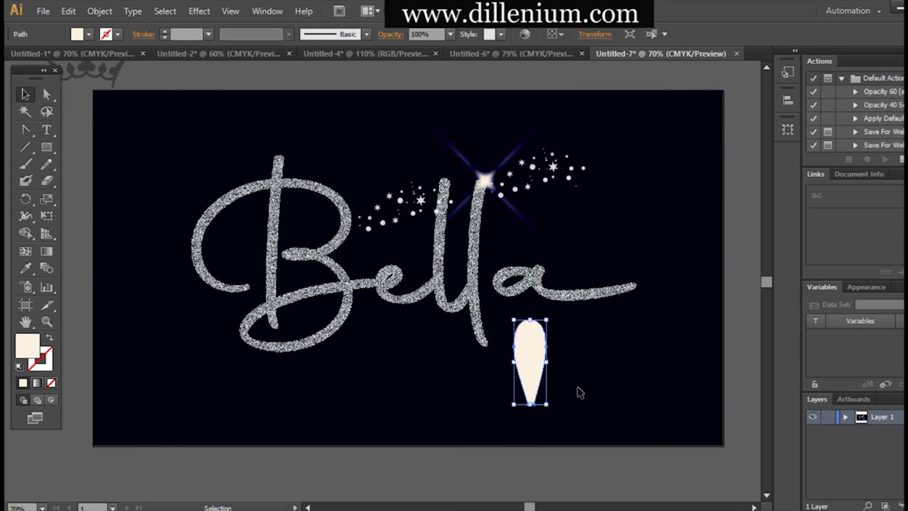
# Step: Select the teardrop and preview the Film Grain effect, cancelling it for now
pyautogui.click(581, 390)
pyautogui.click(505, 355)
pyautogui.click(525, 351)
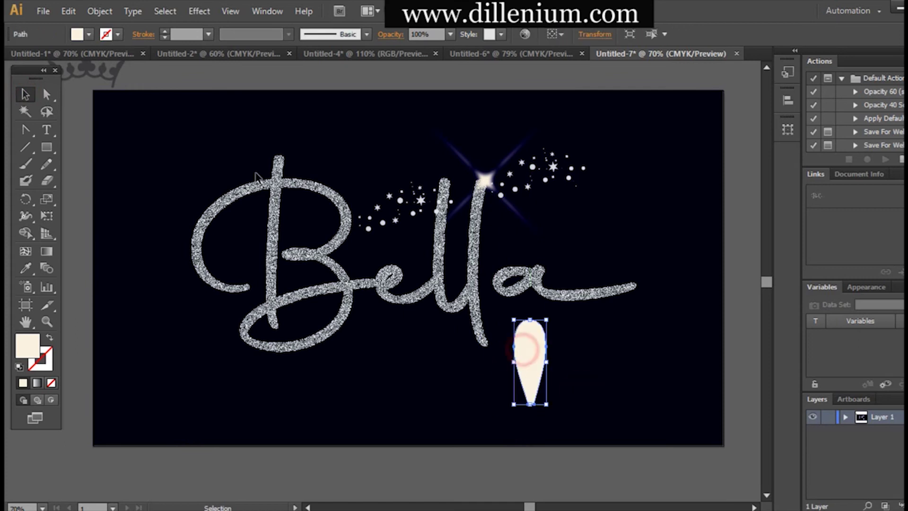
pyautogui.click(197, 11)
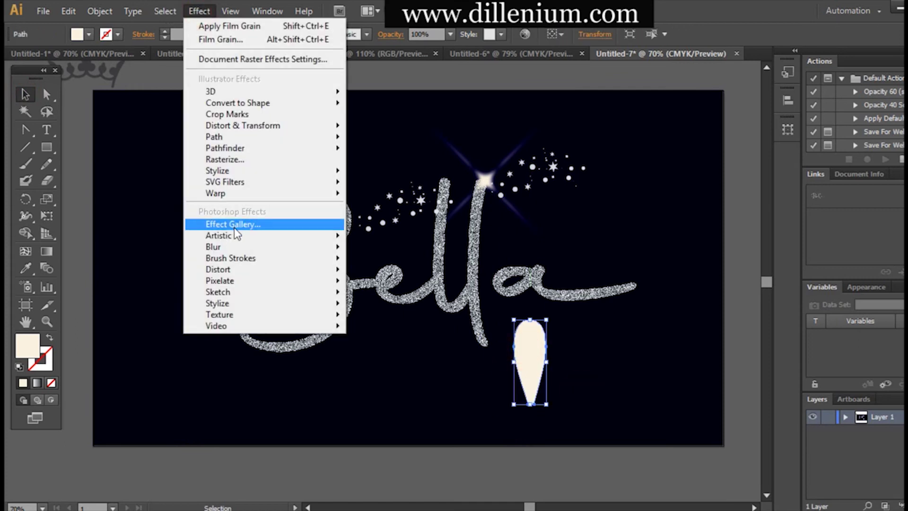
pyautogui.moveTo(236, 236)
pyautogui.click(399, 285)
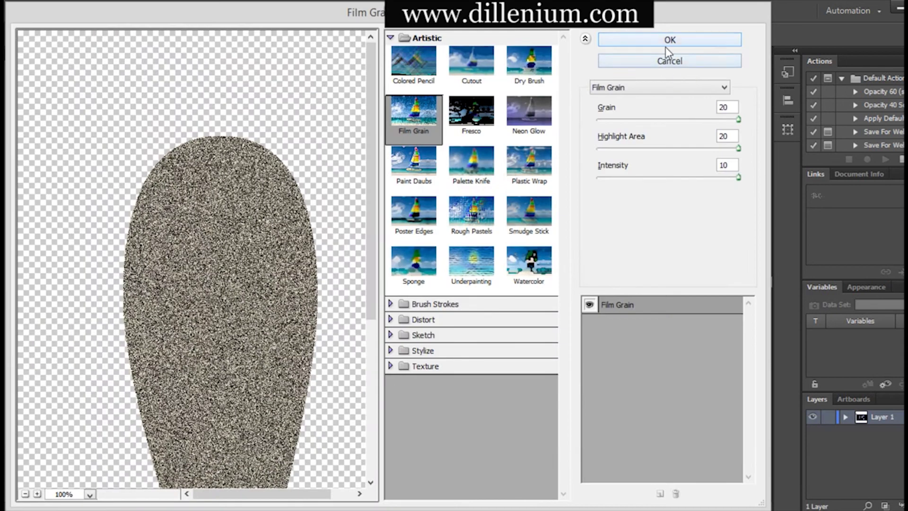
pyautogui.click(667, 61)
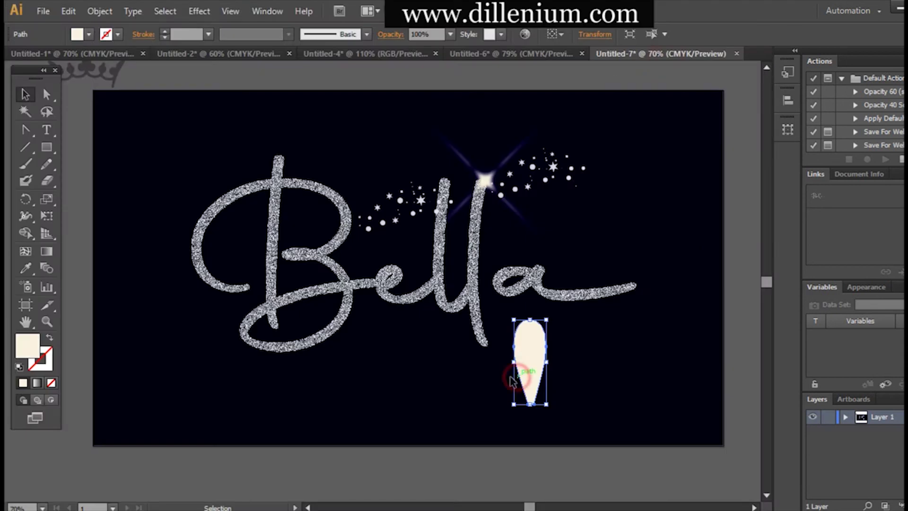
# Step: Fill the teardrop with light grey C=0 M=0 Y=0 K=10
pyautogui.click(91, 34)
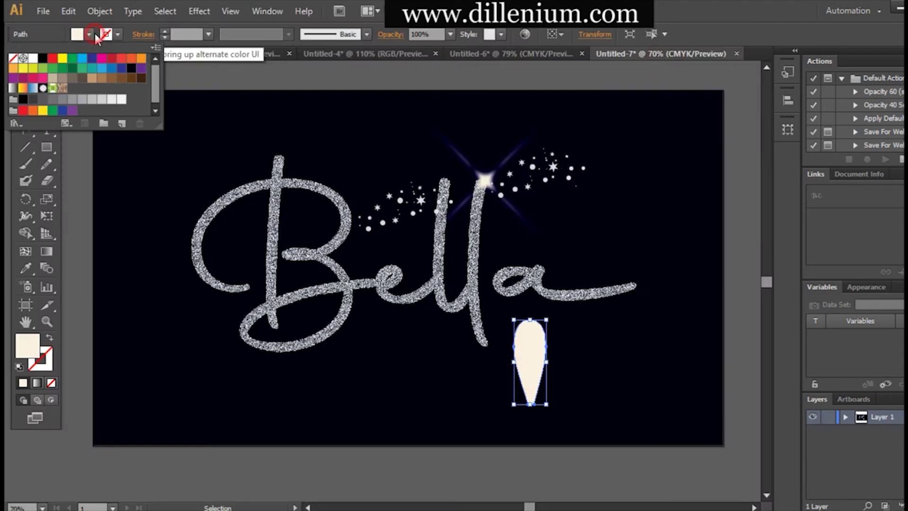
pyautogui.click(112, 100)
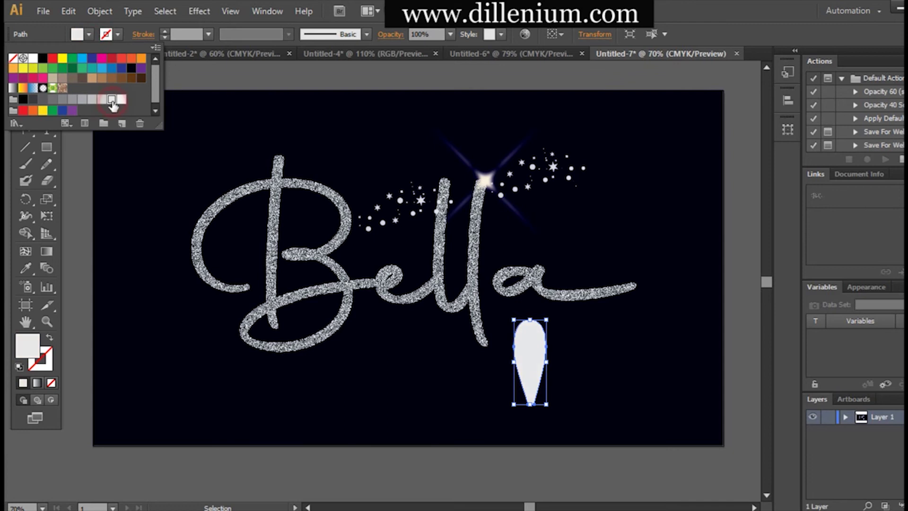
pyautogui.click(199, 12)
# Step: Apply Film Grain to the teardrop and shrink it
pyautogui.click(199, 12)
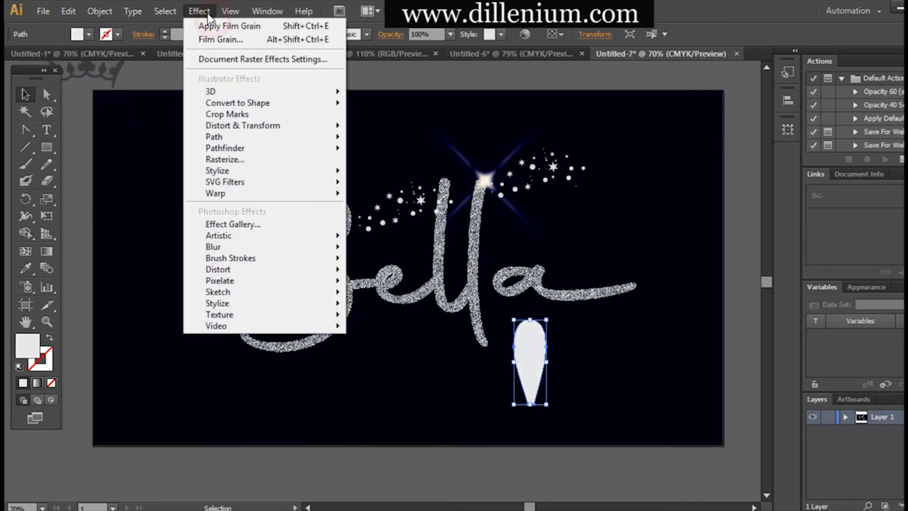
pyautogui.moveTo(273, 245)
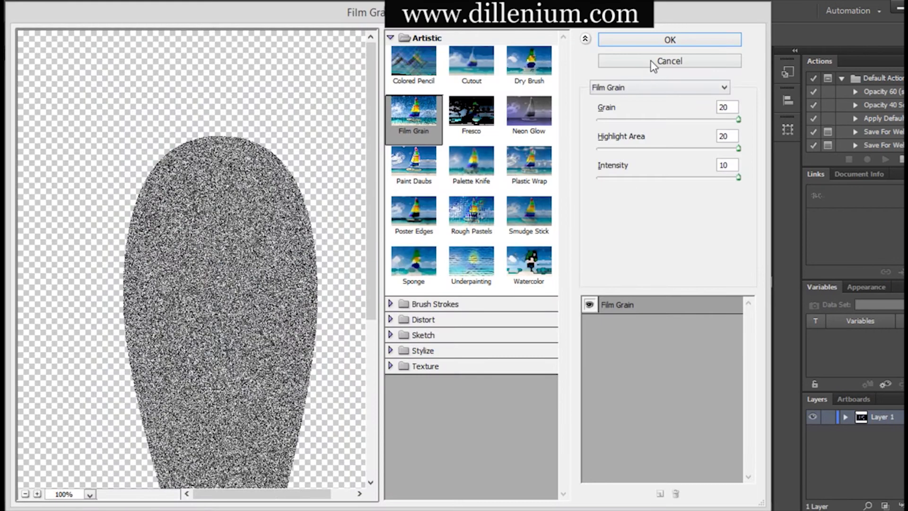
pyautogui.click(665, 40)
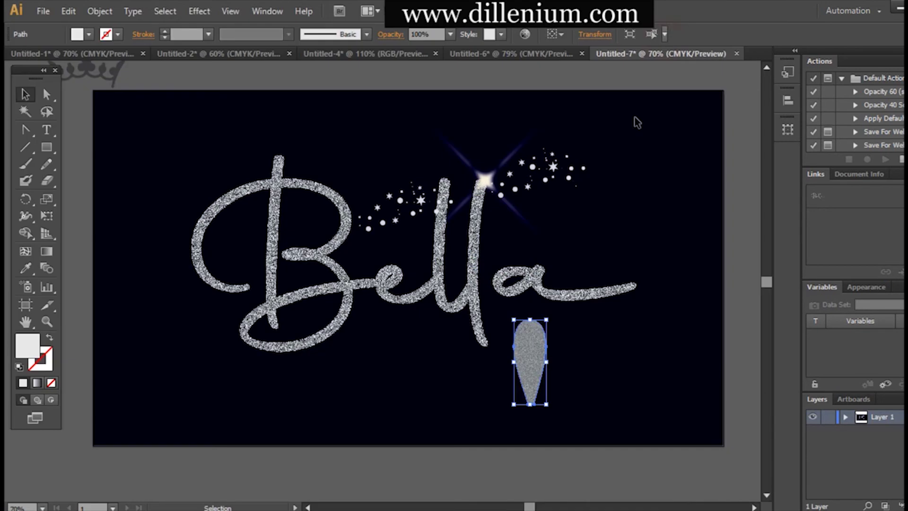
pyautogui.moveTo(546, 362); pyautogui.dragTo(522, 373)
# Step: Expand the teardrop's appearance into an image and scale it up about three times
pyautogui.click(99, 11)
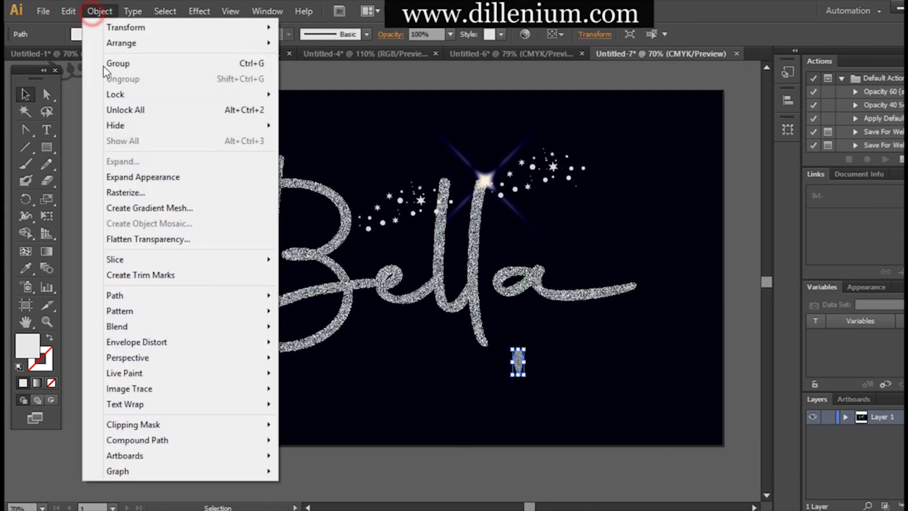
pyautogui.click(128, 120)
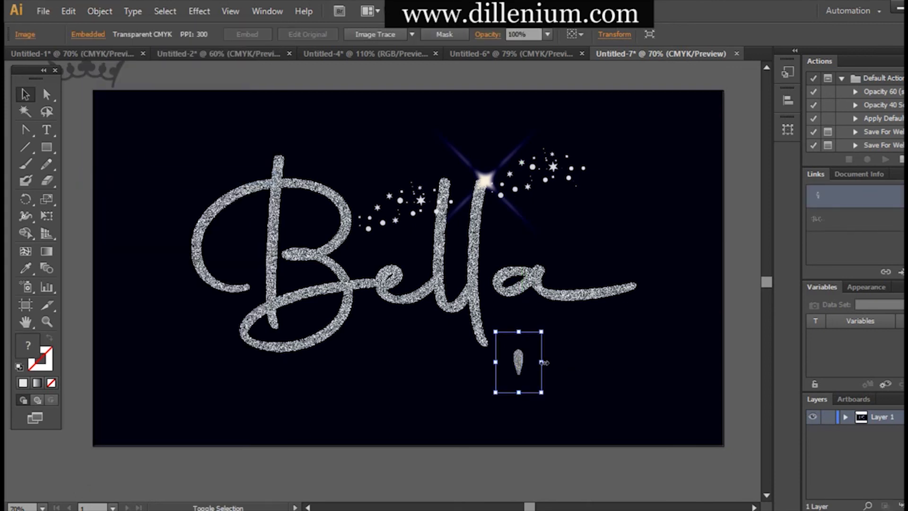
pyautogui.moveTo(542, 362); pyautogui.dragTo(645, 371)
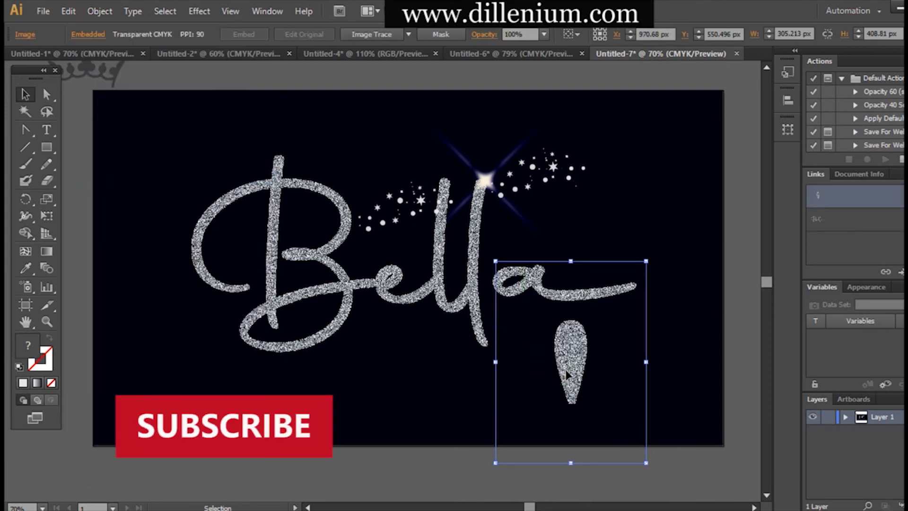
pyautogui.moveTo(572, 362); pyautogui.dragTo(441, 153)
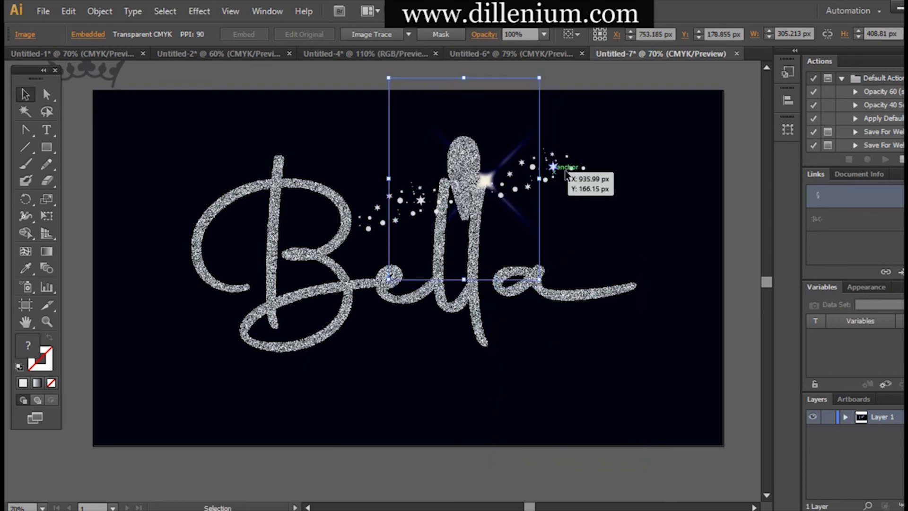
pyautogui.keyDown('shift'); pyautogui.click(544, 187); pyautogui.keyUp('shift')
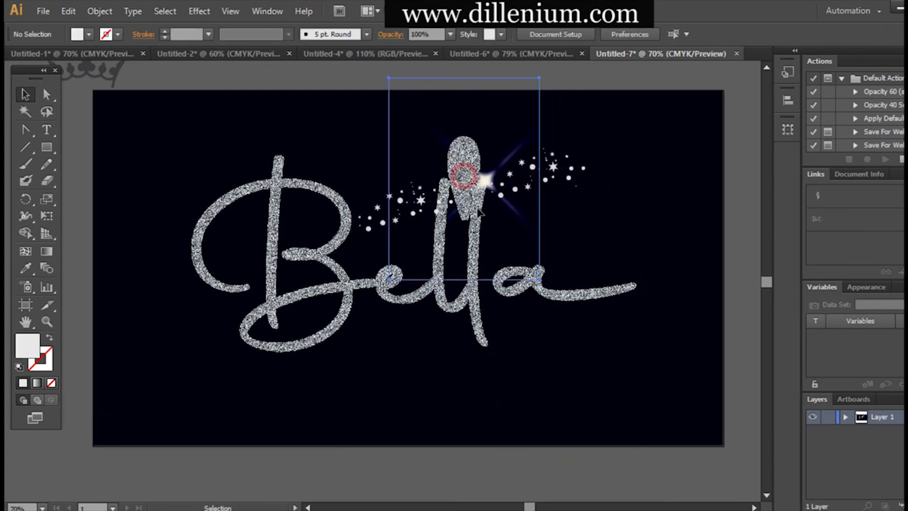
# Step: Enlarge the teardrop slightly, tilt it clockwise and place it above the 'a'
pyautogui.moveTo(479, 213); pyautogui.dragTo(528, 350)
pyautogui.moveTo(588, 315); pyautogui.dragTo(621, 315)
pyautogui.moveTo(767, 280); pyautogui.dragTo(765, 278)
pyautogui.moveTo(533, 344); pyautogui.dragTo(537, 241)
pyautogui.moveTo(632, 241); pyautogui.dragTo(634, 281)
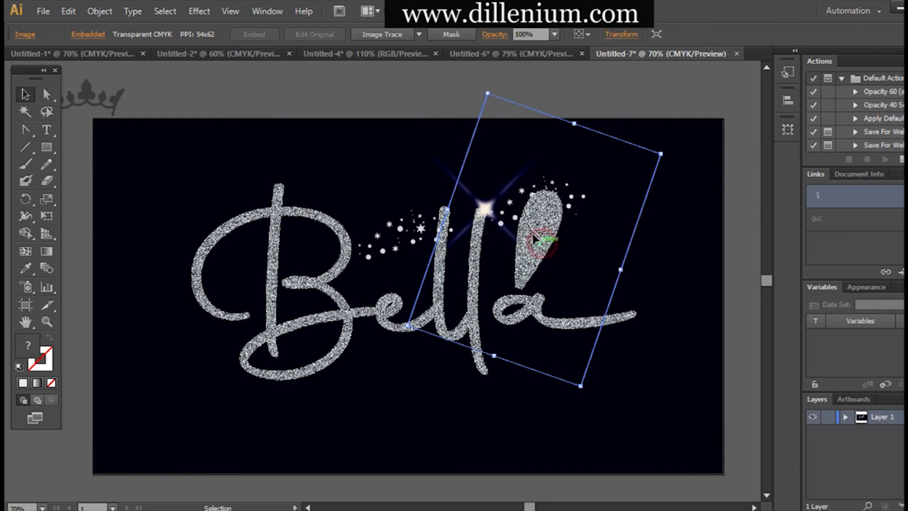
pyautogui.moveTo(534, 240)
pyautogui.mouseDown()
pyautogui.moveTo(510, 206)
pyautogui.moveTo(523, 229)
pyautogui.moveTo(547, 235)
pyautogui.moveTo(596, 276)
pyautogui.moveTo(578, 250)
pyautogui.moveTo(535, 239)
pyautogui.mouseUp()
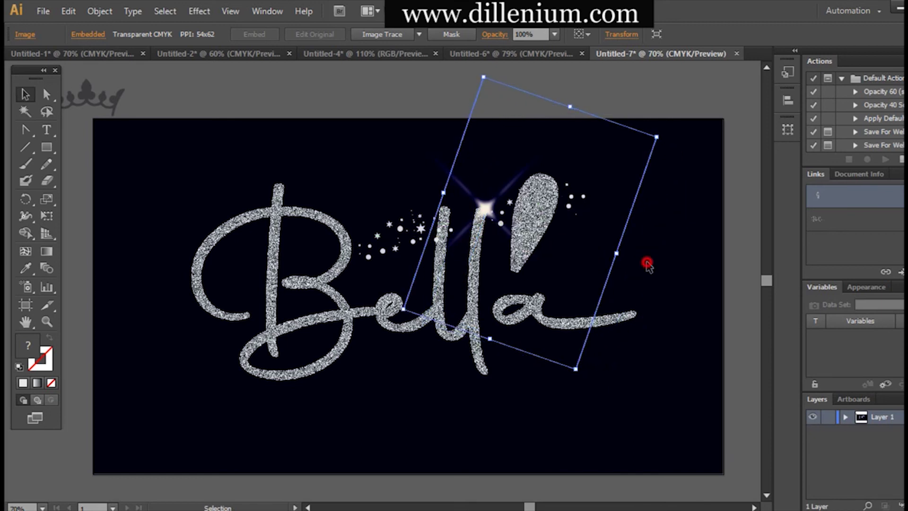
pyautogui.click(647, 264)
# Step: Move the sparkle up to the teardrop's tip
pyautogui.moveTo(509, 206); pyautogui.dragTo(556, 188)
pyautogui.click(636, 258)
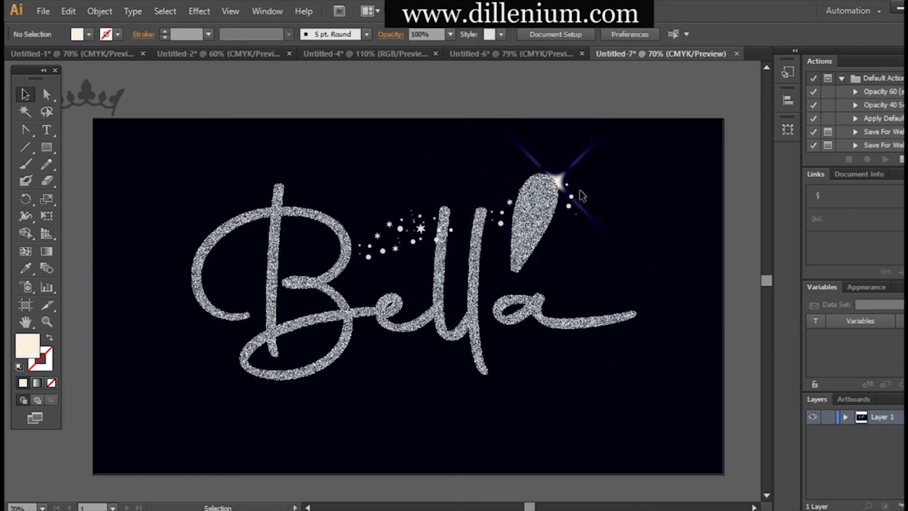
pyautogui.click(560, 179)
# Step: Bring the sparkle in front of the teardrop
pyautogui.rightClick(560, 179)
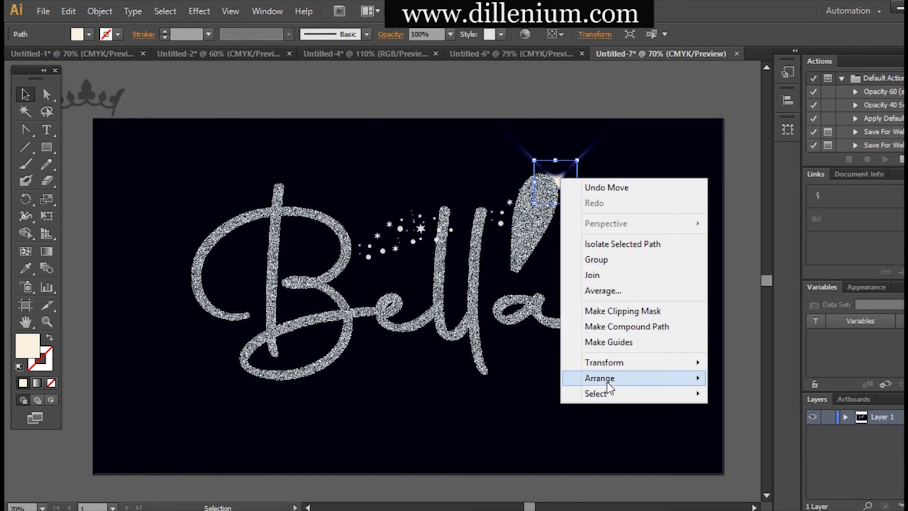
pyautogui.moveTo(615, 378)
pyautogui.click(758, 383)
pyautogui.click(652, 388)
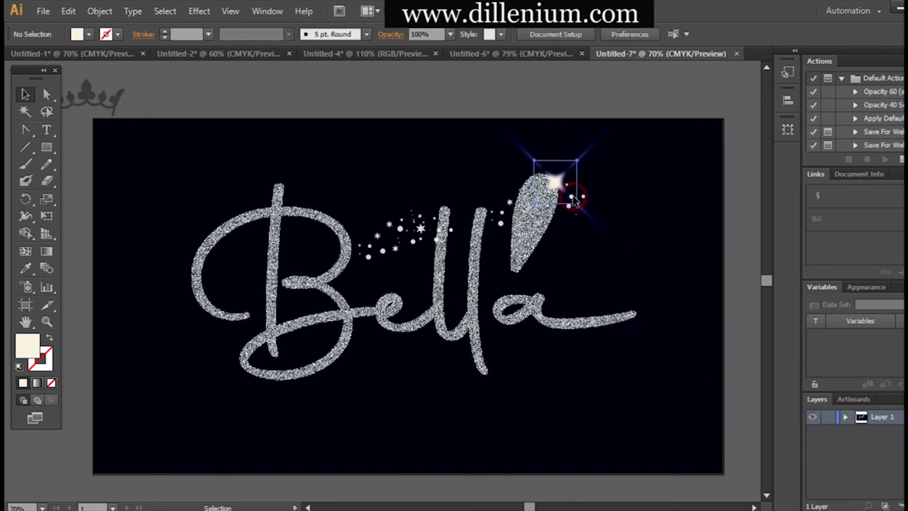
# Step: Move the star clusters up beside the teardrop
pyautogui.moveTo(574, 200); pyautogui.dragTo(566, 234)
pyautogui.click(580, 289)
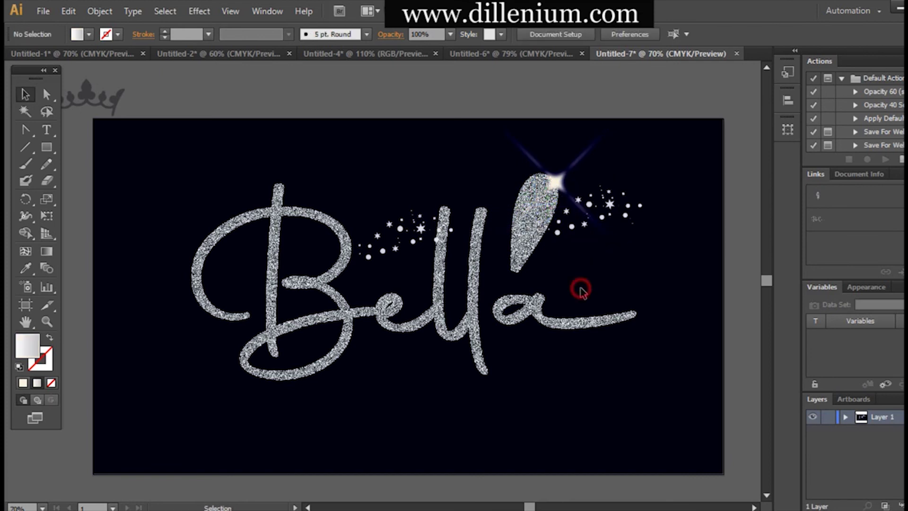
pyautogui.moveTo(421, 219); pyautogui.dragTo(487, 178)
pyautogui.click(532, 189)
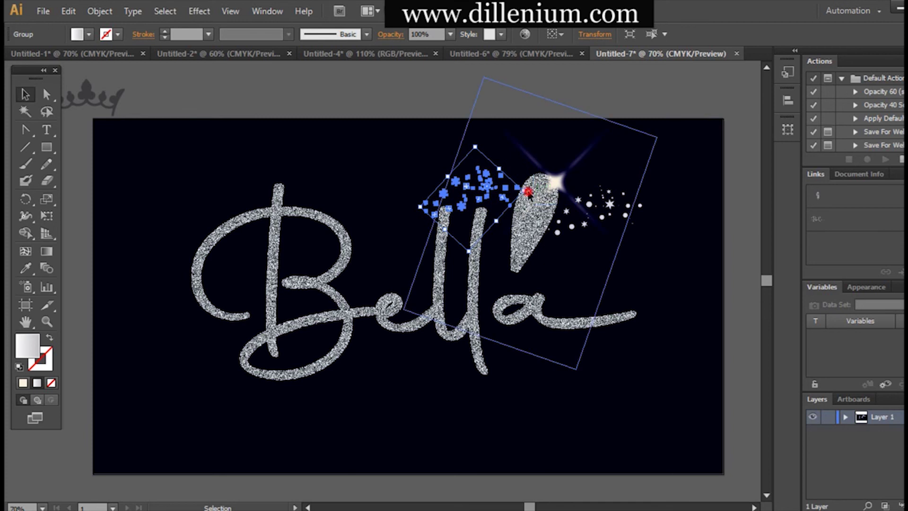
pyautogui.click(474, 181)
pyautogui.moveTo(477, 182); pyautogui.dragTo(530, 214)
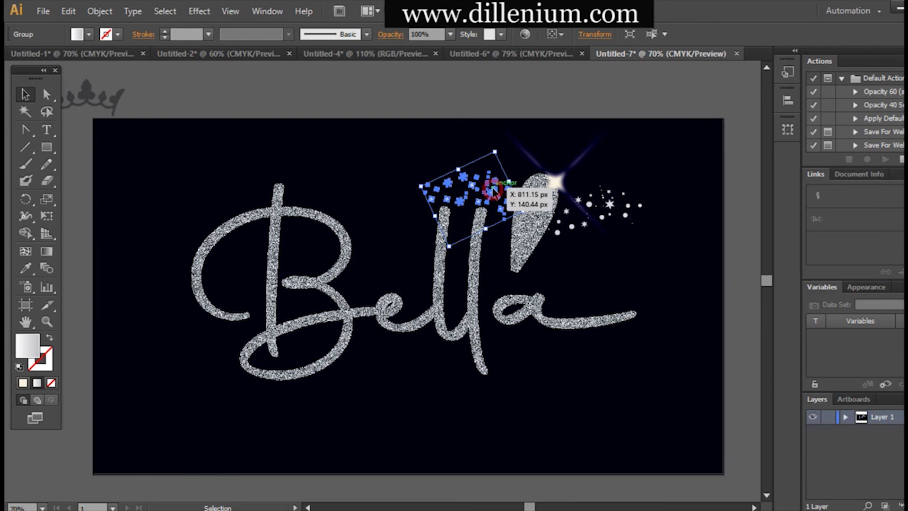
pyautogui.moveTo(492, 189); pyautogui.dragTo(494, 182)
pyautogui.click(383, 162)
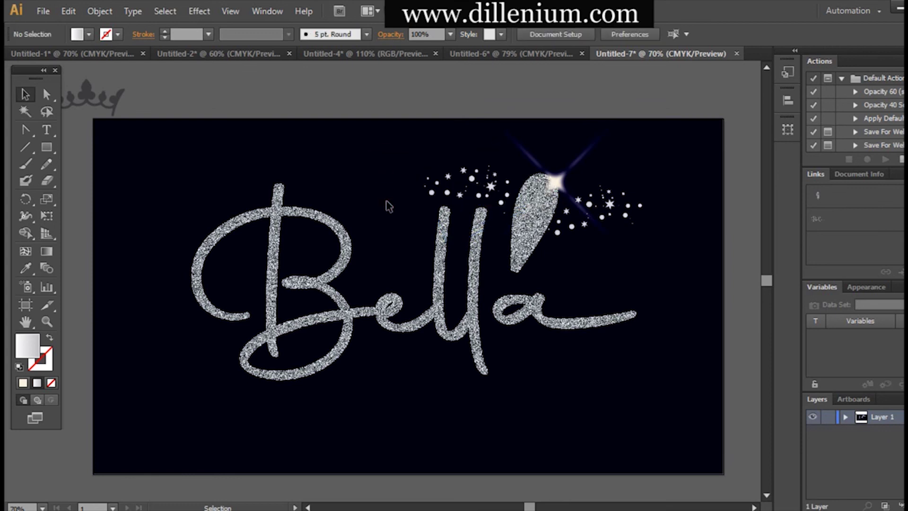
# Step: Shift the star cluster left and place the crown ornament above Bella's B
pyautogui.moveTo(480, 181); pyautogui.dragTo(423, 203)
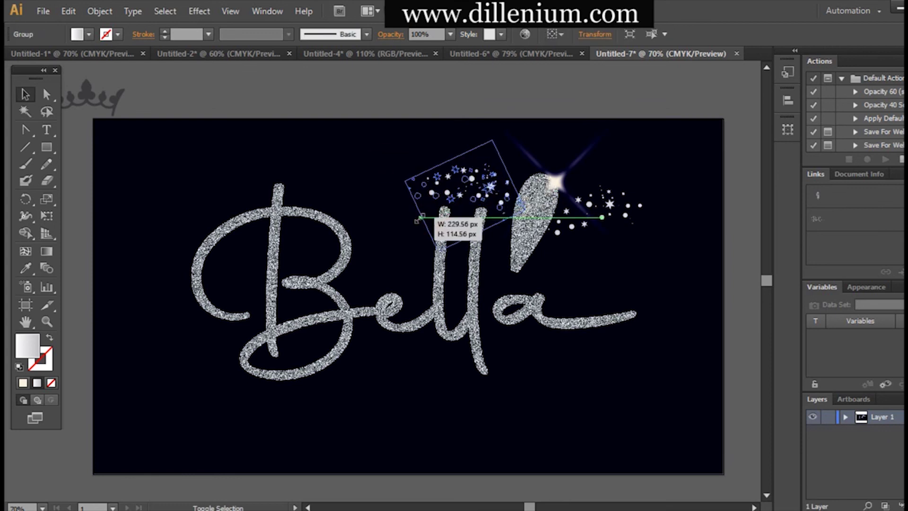
pyautogui.click(375, 223)
pyautogui.moveTo(114, 109); pyautogui.dragTo(320, 204)
# Step: Fill the crown with the light grey 30% swatch
pyautogui.click(89, 34)
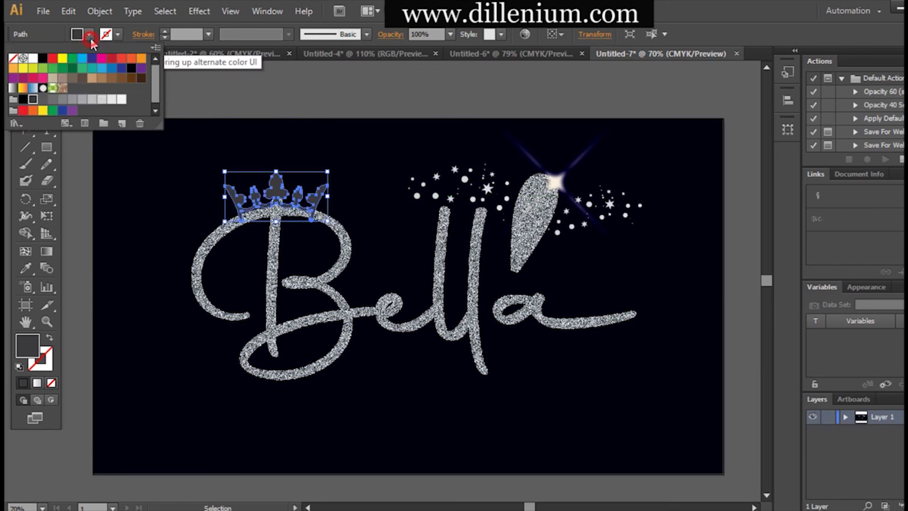
pyautogui.click(103, 101)
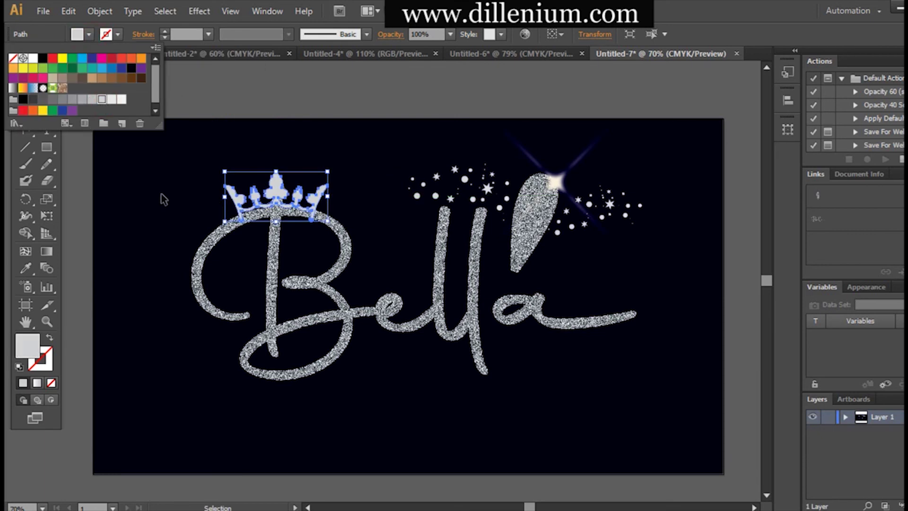
pyautogui.click(192, 11)
# Step: Apply the Artistic Film Grain effect to the crown and shrink it to about 50.8 × 24.7 px
pyautogui.click(199, 11)
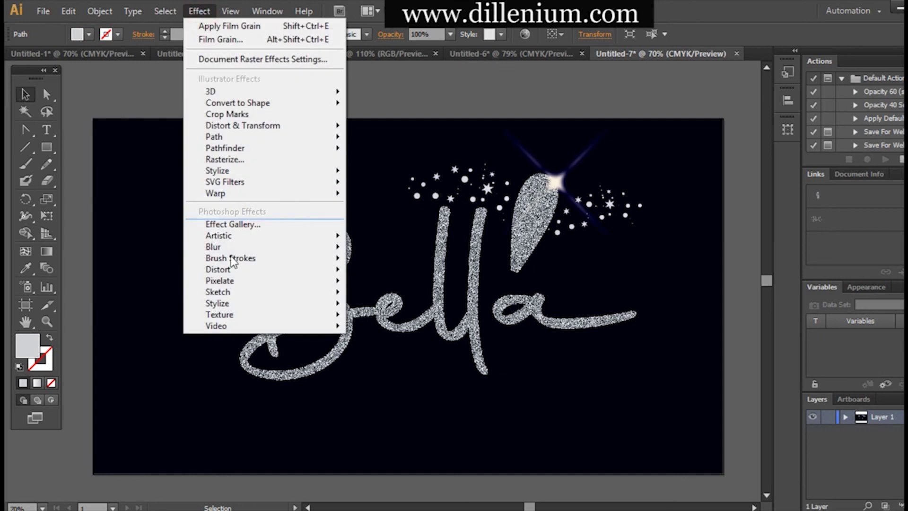
pyautogui.moveTo(253, 236)
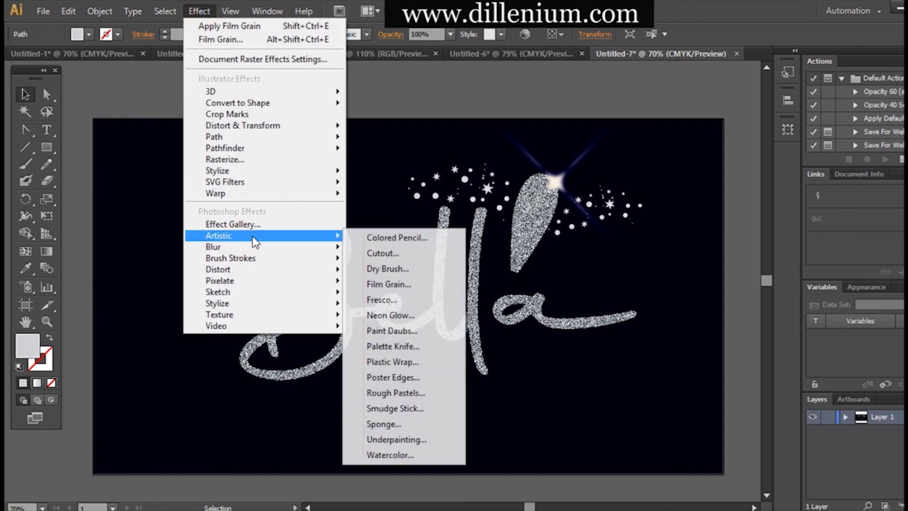
pyautogui.click(400, 287)
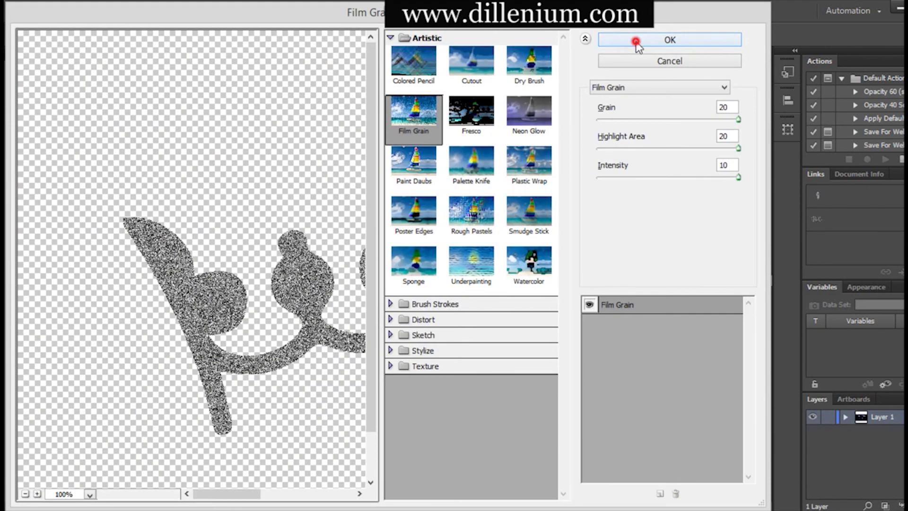
pyautogui.click(636, 41)
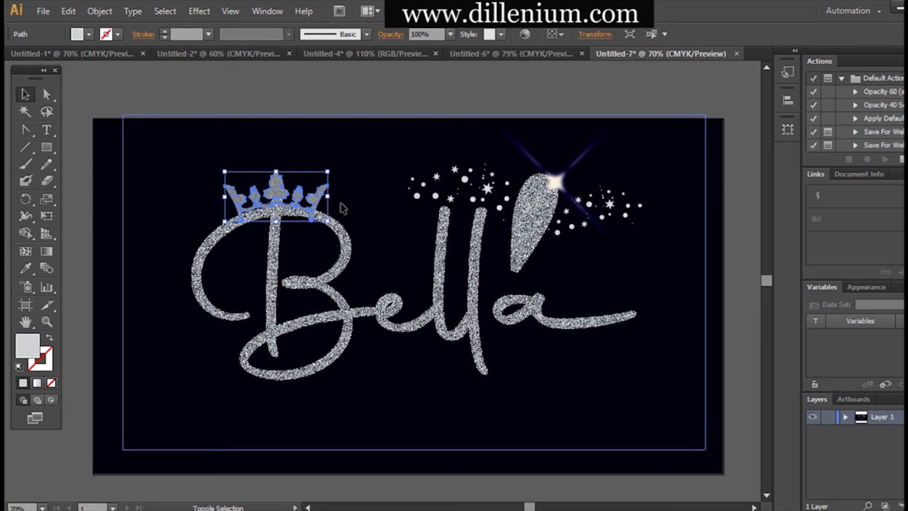
pyautogui.moveTo(322, 199); pyautogui.dragTo(265, 199)
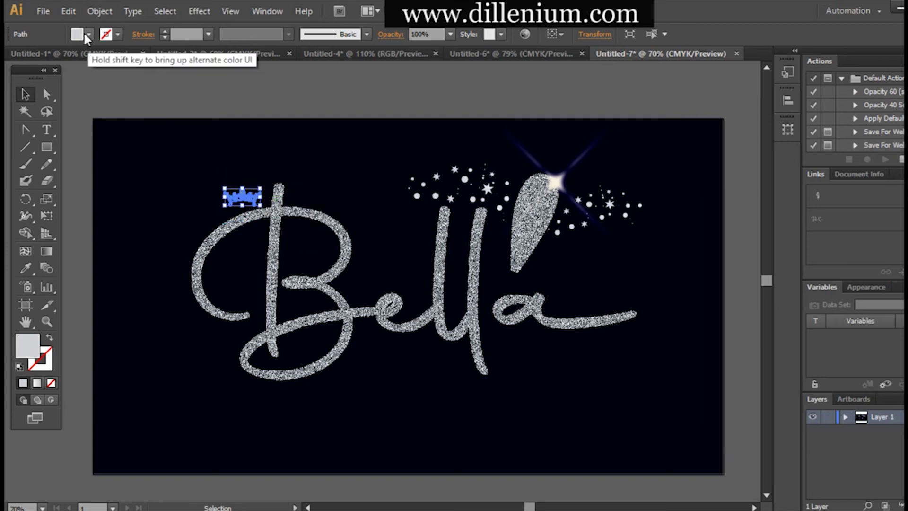
# Step: Expand the crown's appearance into an image and enlarge it
pyautogui.click(99, 10)
pyautogui.click(137, 177)
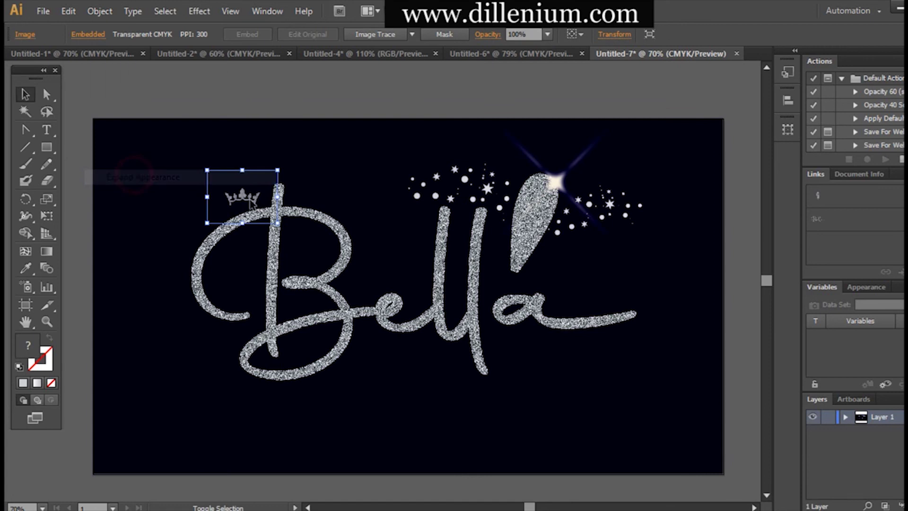
pyautogui.moveTo(317, 191); pyautogui.dragTo(437, 196)
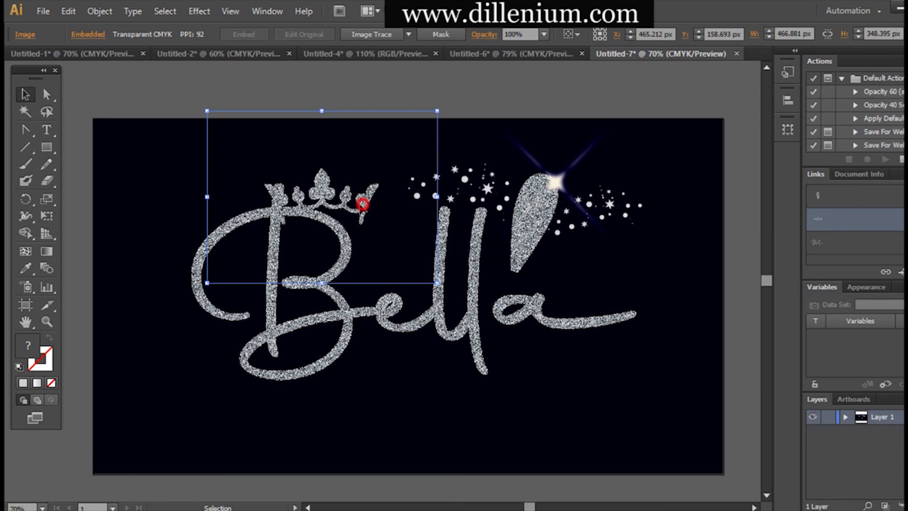
# Step: Position the enlarged crown on top of Bella's B, nudging it into place
pyautogui.moveTo(363, 204); pyautogui.dragTo(316, 203)
pyautogui.click(318, 126)
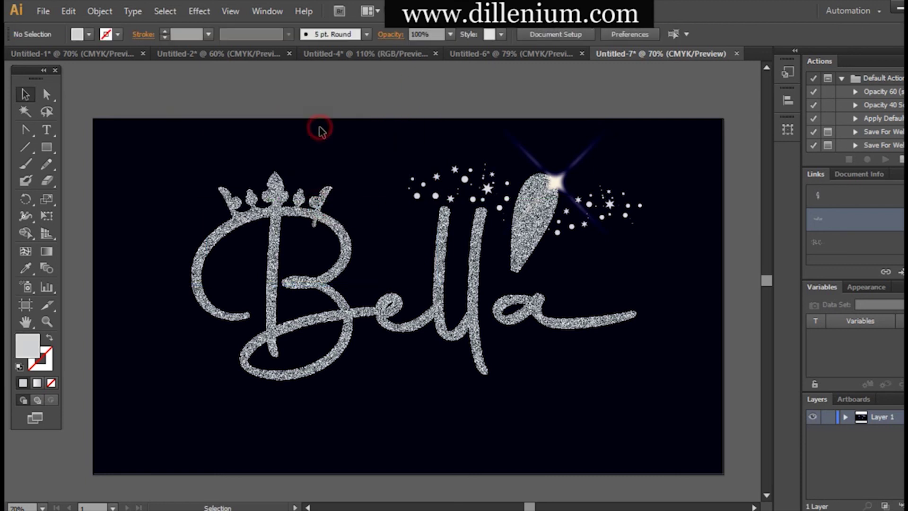
pyautogui.click(325, 198)
pyautogui.press('Up')
pyautogui.press('Up')
pyautogui.press('Up')
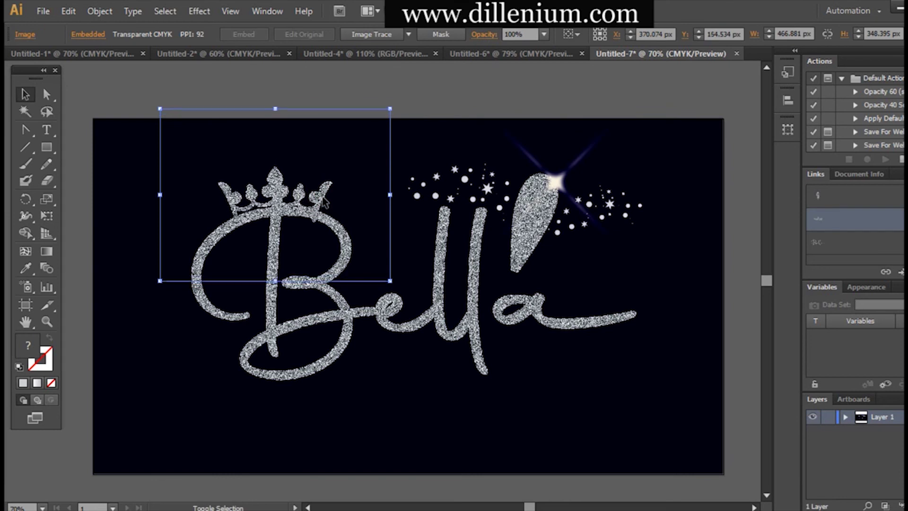
pyautogui.click(209, 342)
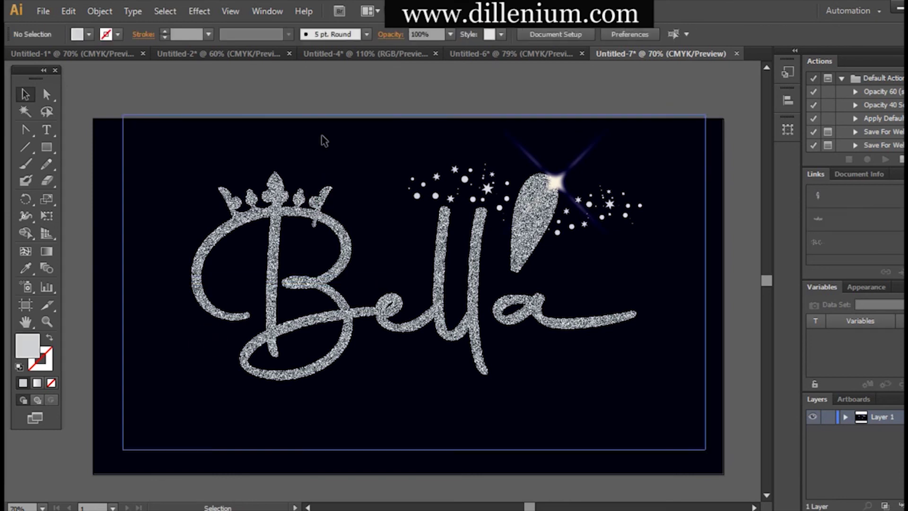
pyautogui.moveTo(328, 194); pyautogui.dragTo(292, 212)
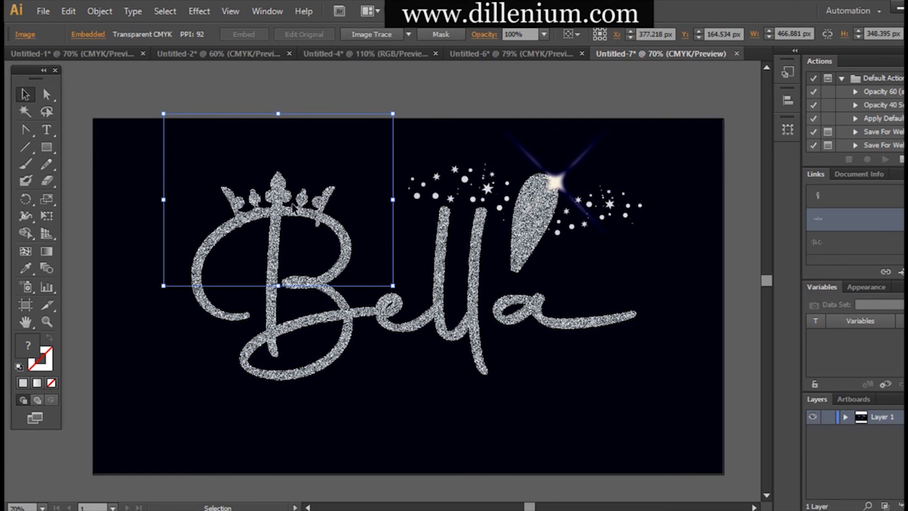
pyautogui.click(390, 414)
pyautogui.press('t')
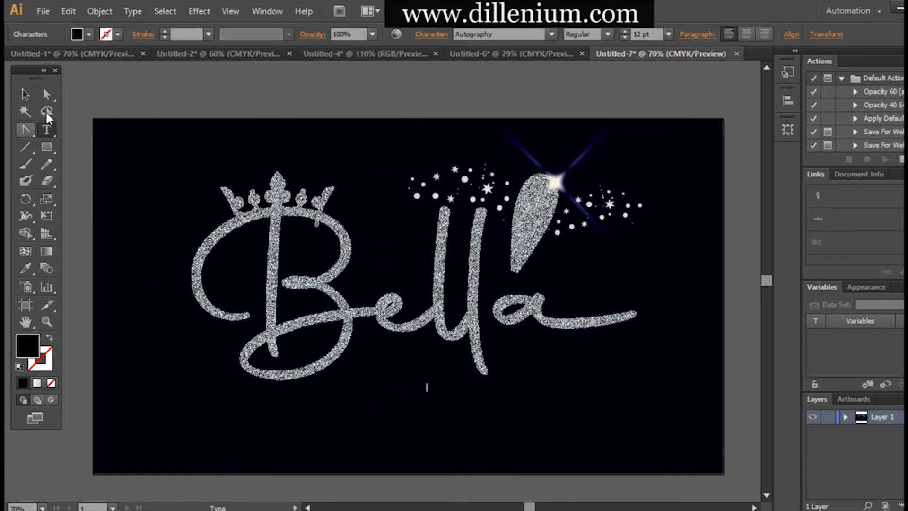
# Step: Give the Beauty Saloon text a light grey fill, enlarge it to about 91 pt and move it under Bella
pyautogui.click(80, 38)
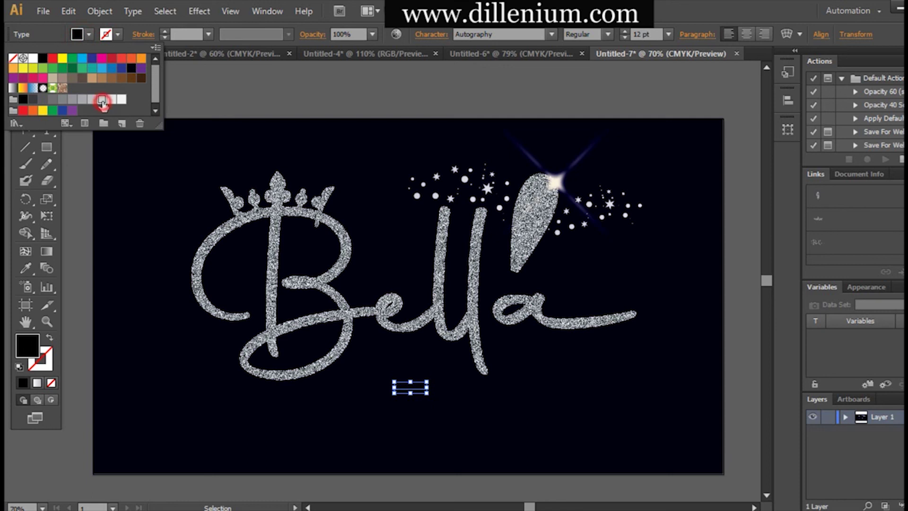
pyautogui.press('Escape')
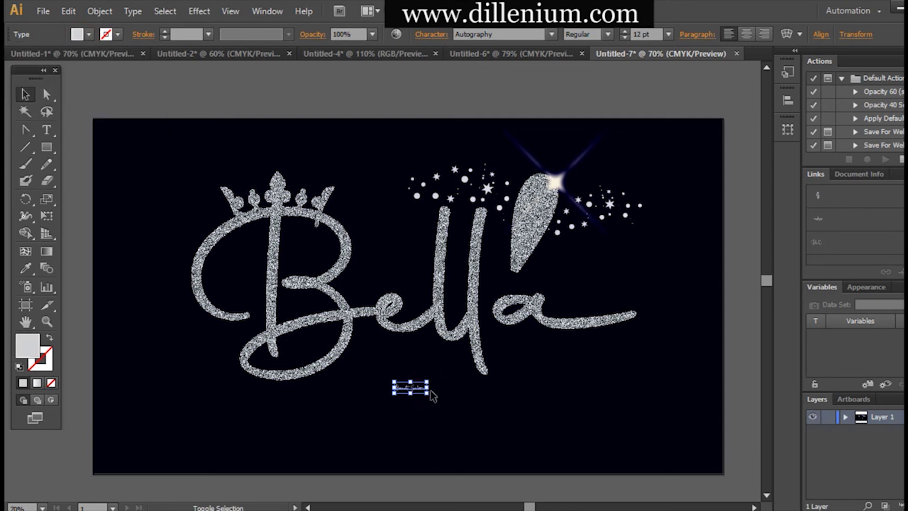
pyautogui.moveTo(428, 388); pyautogui.dragTo(644, 388)
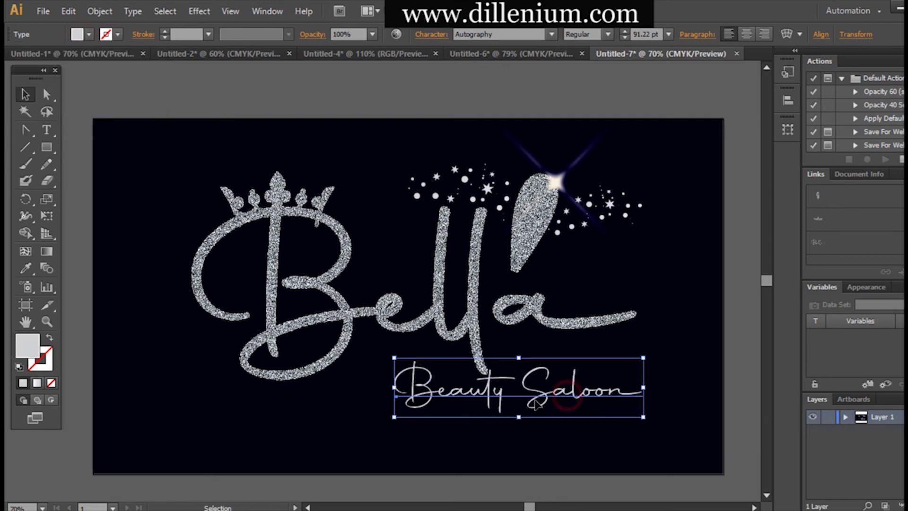
pyautogui.moveTo(536, 402); pyautogui.dragTo(493, 380)
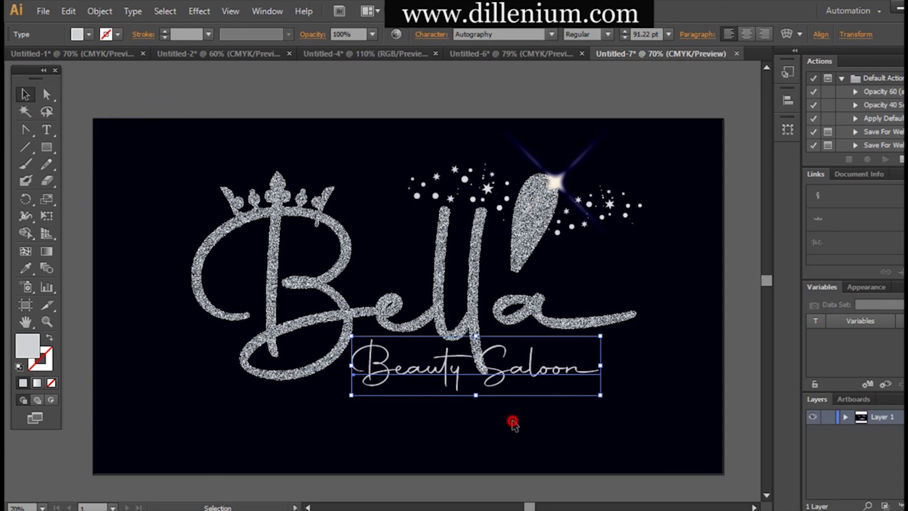
pyautogui.click(513, 422)
# Step: Cut 'Saloon' into its own text object and place it to the right of 'Beauty'
pyautogui.press('t')
pyautogui.moveTo(352, 367); pyautogui.dragTo(608, 364)
pyautogui.click(605, 366)
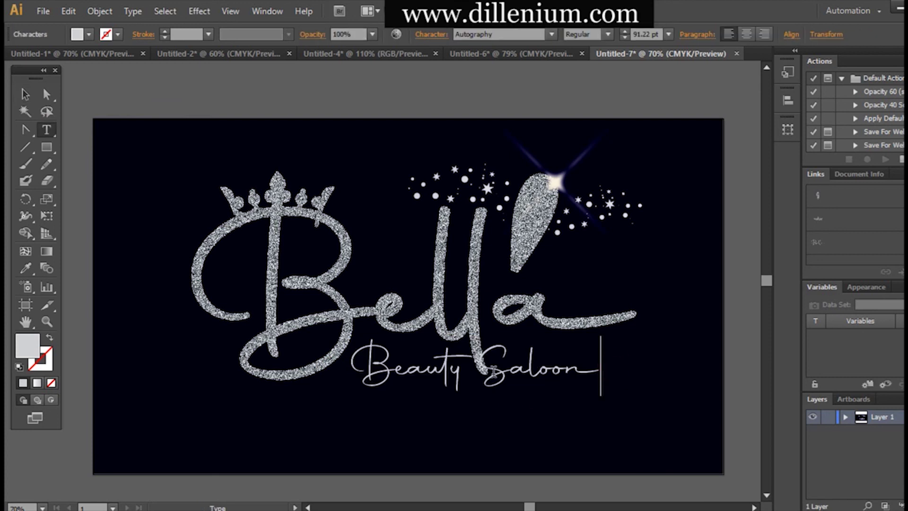
pyautogui.moveTo(478, 369); pyautogui.dragTo(623, 373)
pyautogui.hotkey('ctrl', 'c')
pyautogui.press('BackSpace')
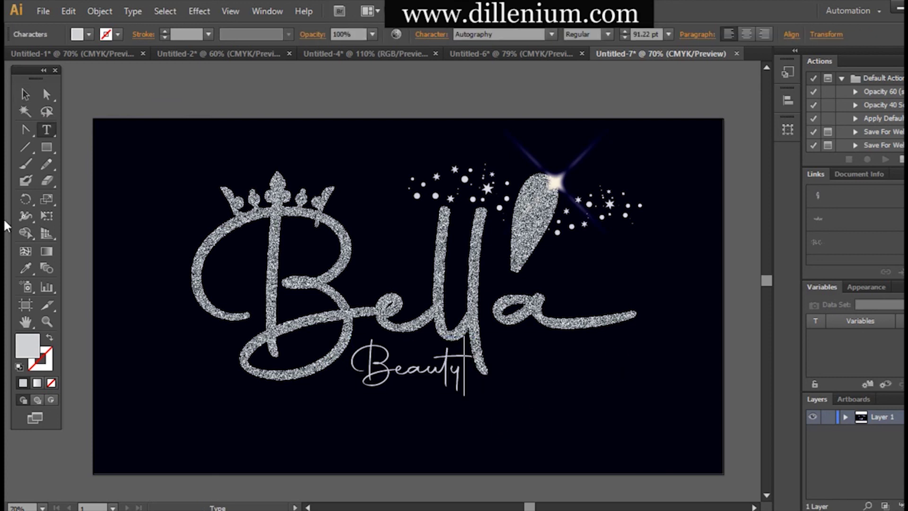
pyautogui.click(32, 96)
pyautogui.hotkey('ctrl', 'v')
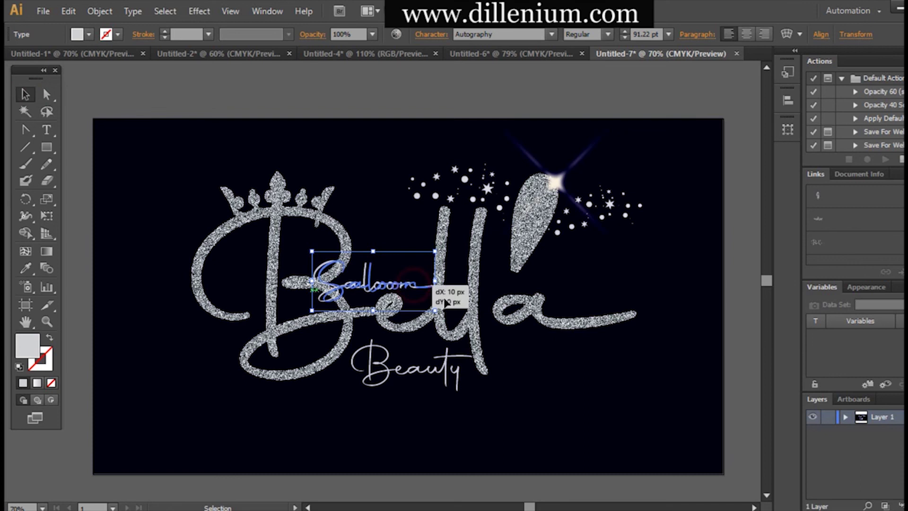
pyautogui.moveTo(445, 303); pyautogui.dragTo(627, 391)
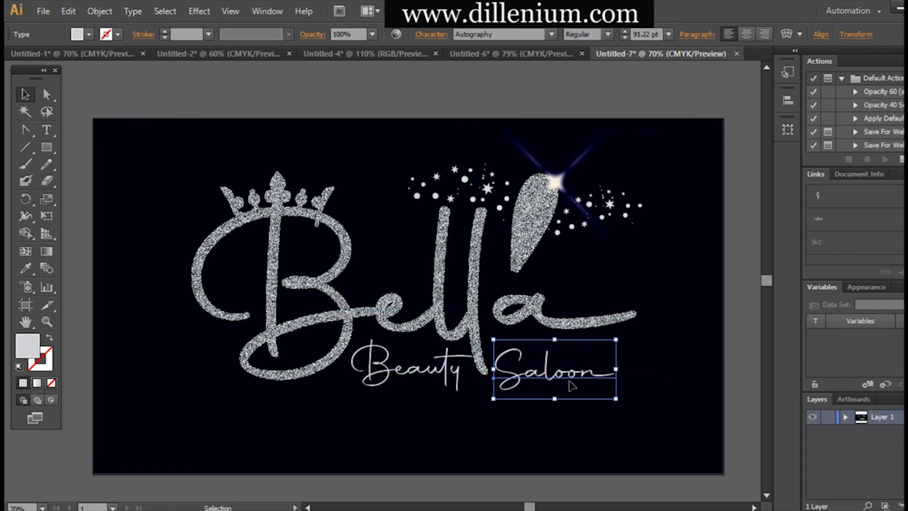
# Step: Shrink both subtitle words 'Beauty' and 'Saloon' to 73.1 pt
pyautogui.keyDown('shift'); pyautogui.click(429, 381); pyautogui.keyUp('shift')
pyautogui.moveTo(351, 367); pyautogui.dragTo(432, 375)
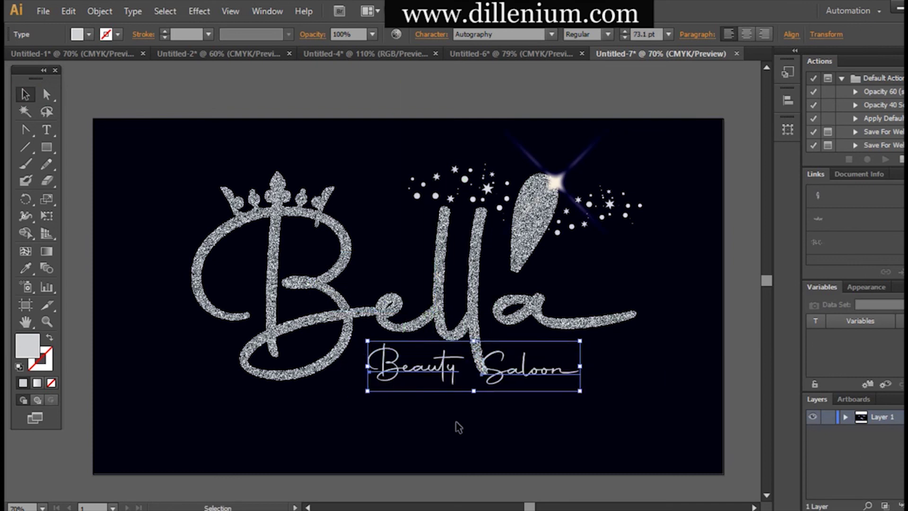
pyautogui.click(456, 421)
pyautogui.click(526, 377)
pyautogui.click(490, 415)
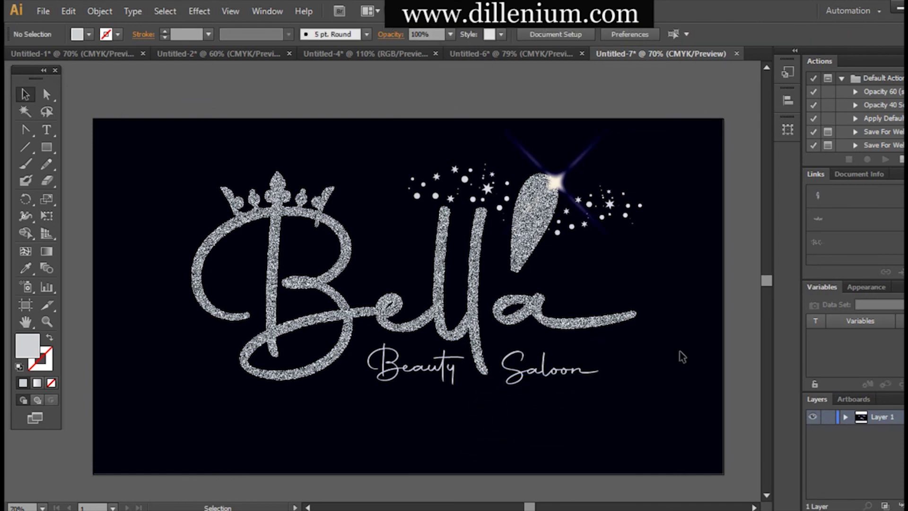
# Step: Nudge all logo artwork down-left, then inspect the finished logo at 100% view
pyautogui.moveTo(121, 75); pyautogui.dragTo(678, 438)
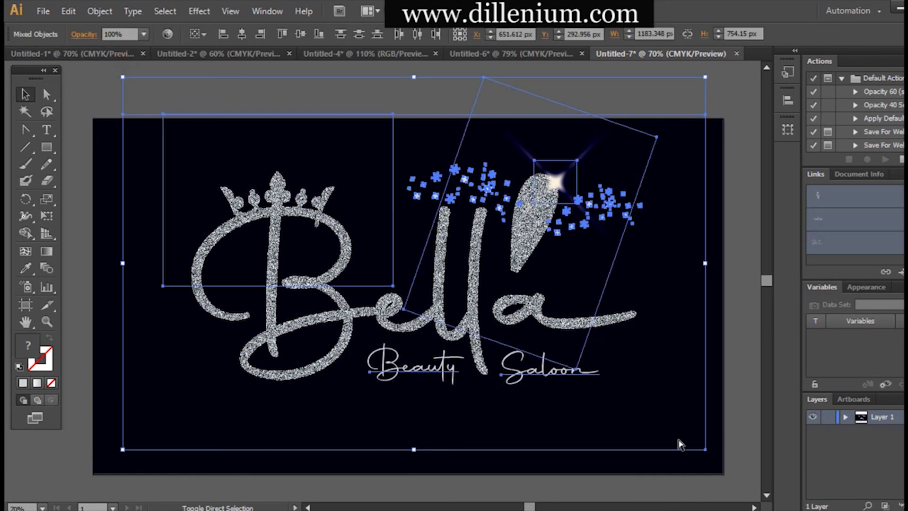
pyautogui.click(755, 326)
pyautogui.hotkey('ctrl', '1')
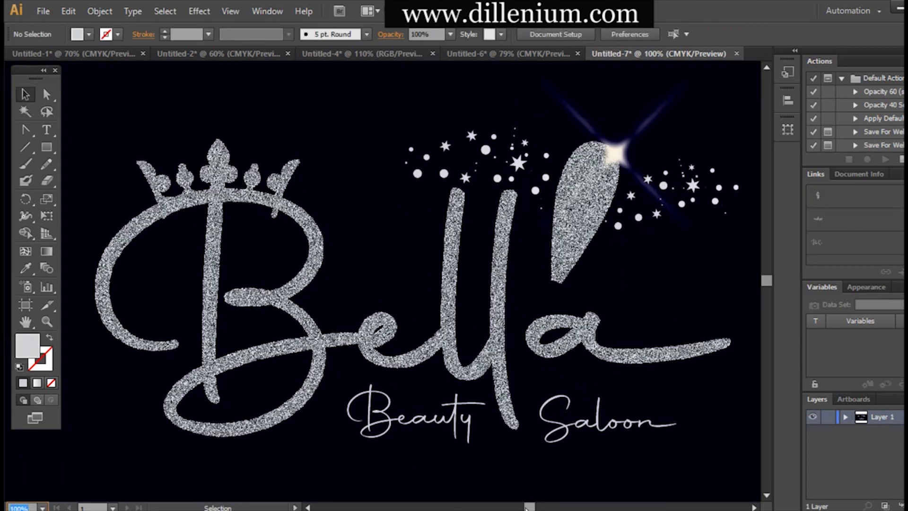
pyautogui.moveTo(526, 507)
pyautogui.mouseDown()
pyautogui.moveTo(473, 507)
pyautogui.moveTo(532, 507)
pyautogui.mouseUp()
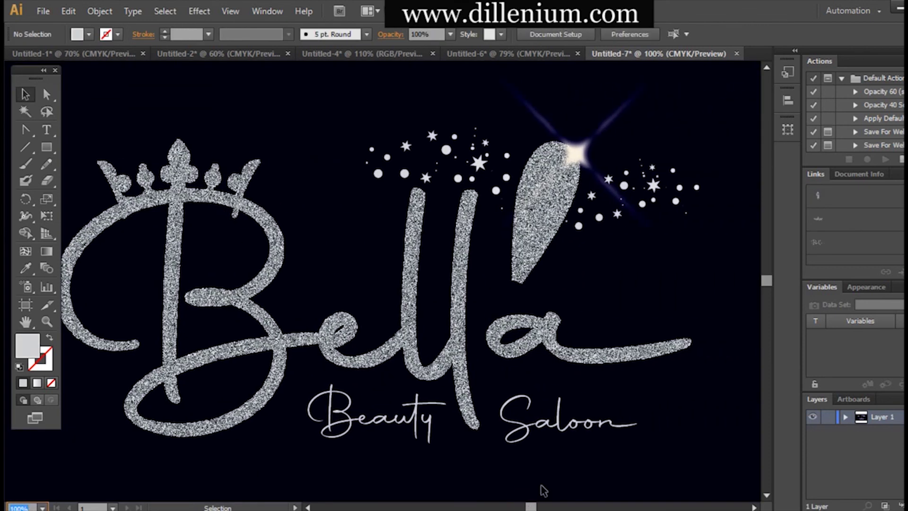